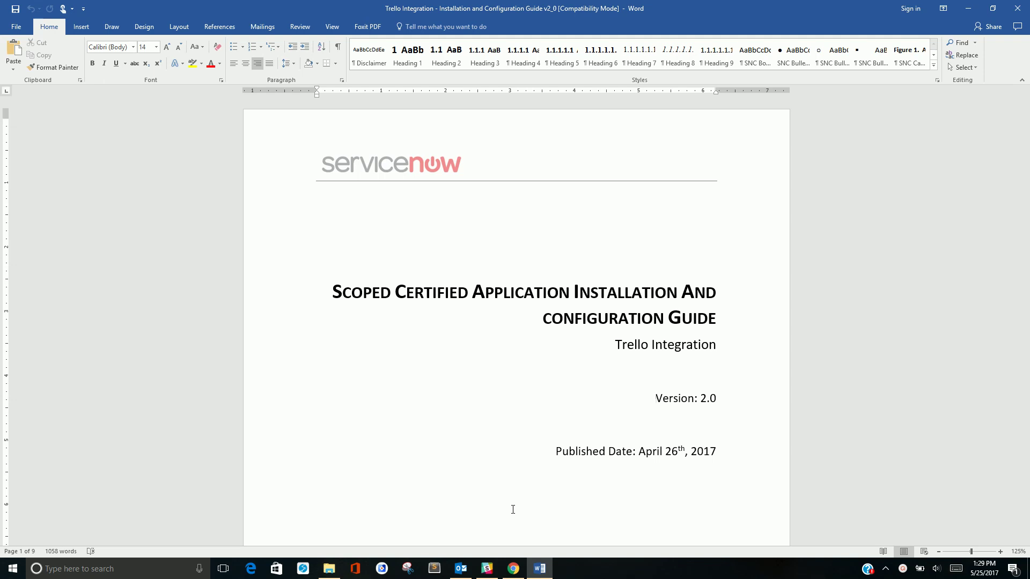
Switch to ServiceNow and open the Trello Plugins favorite listing the four active plugins
click(513, 568)
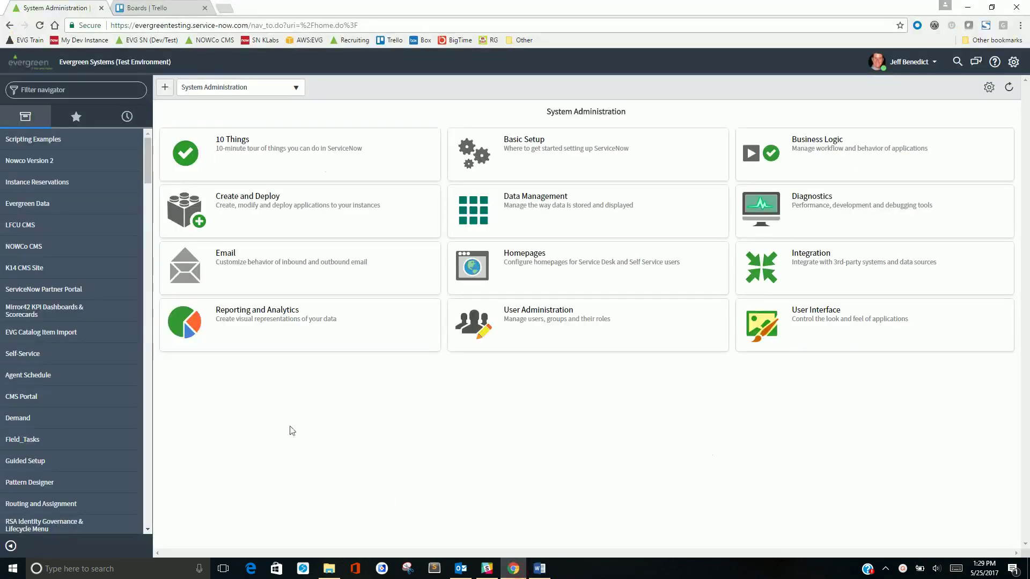
text(a)
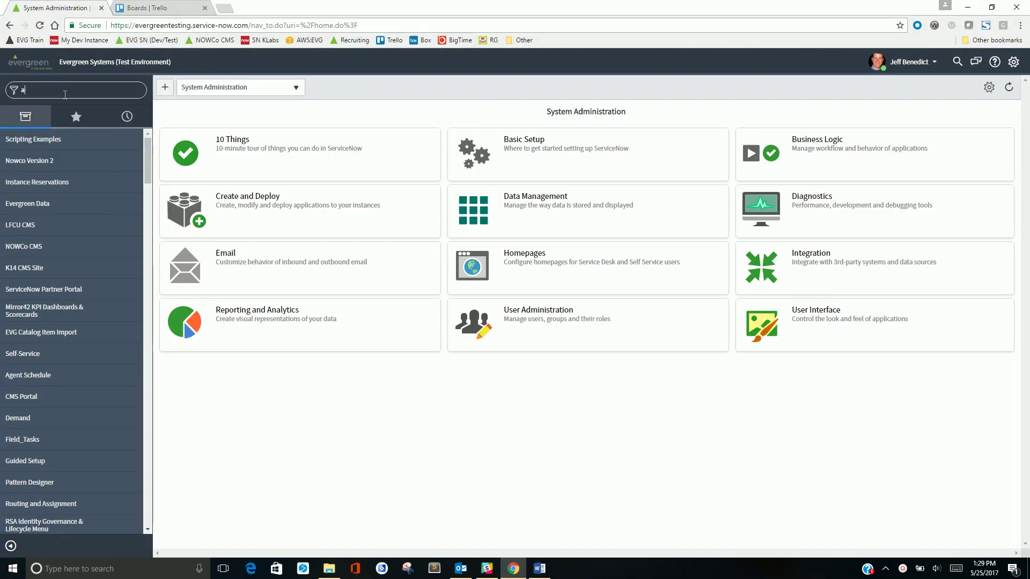
key(BackSpace)
click(74, 111)
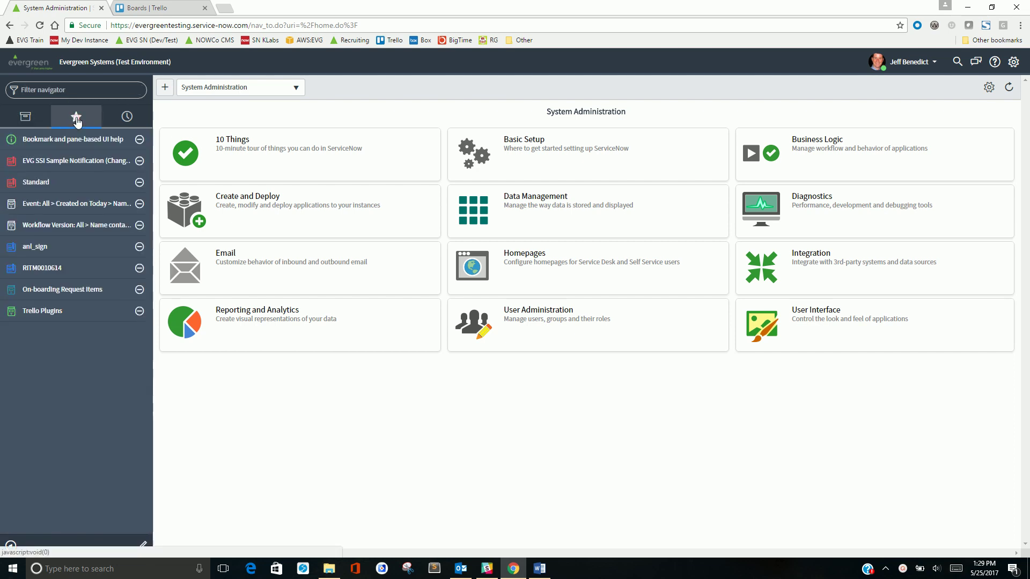
click(63, 314)
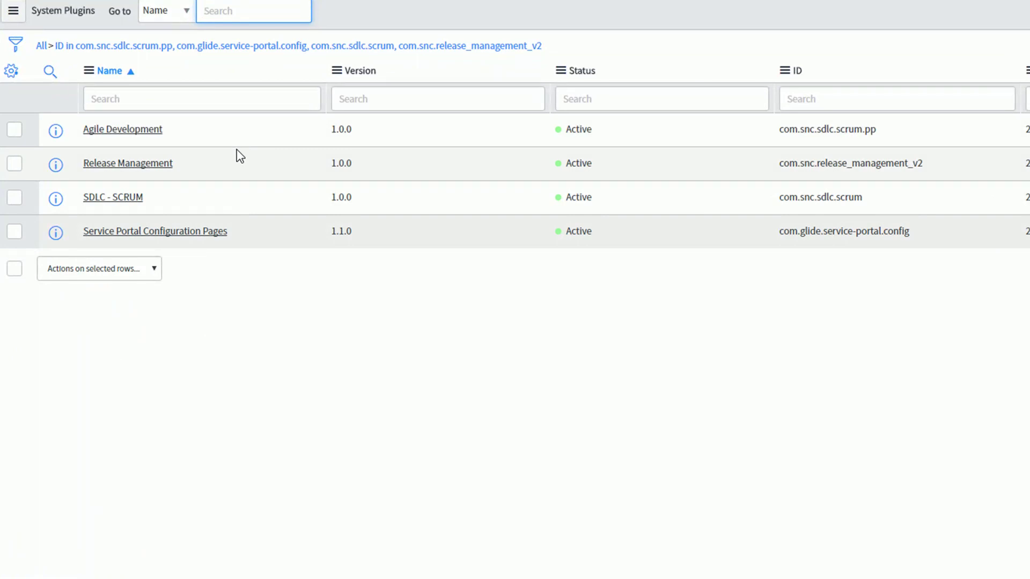
Check the SDLC - SCRUM, Release Management, Agile Development and Service Portal plugin IDs, then open Applications
double_click(879, 200)
drag(947, 169, 783, 160)
double_click(782, 160)
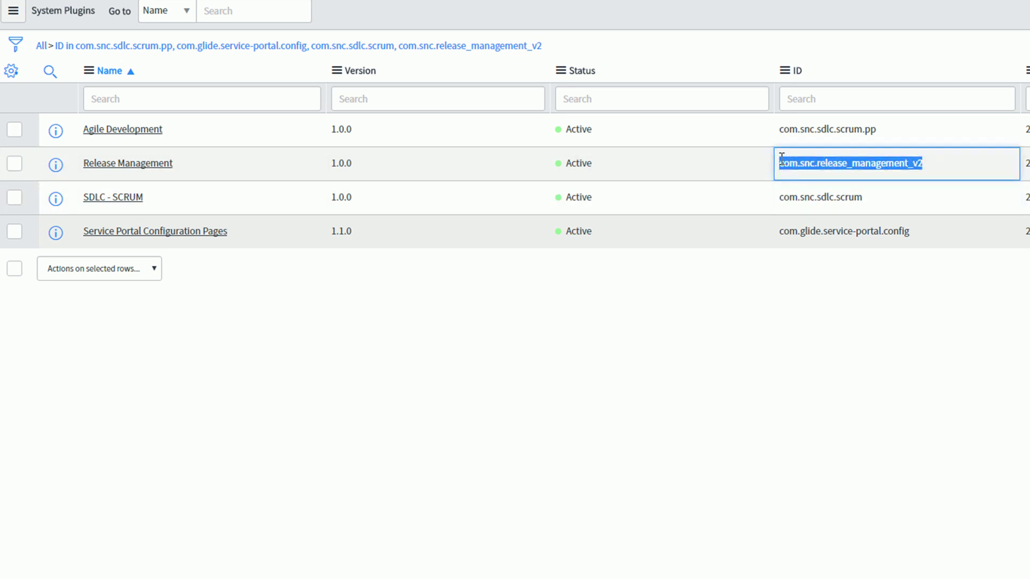
drag(896, 133, 776, 133)
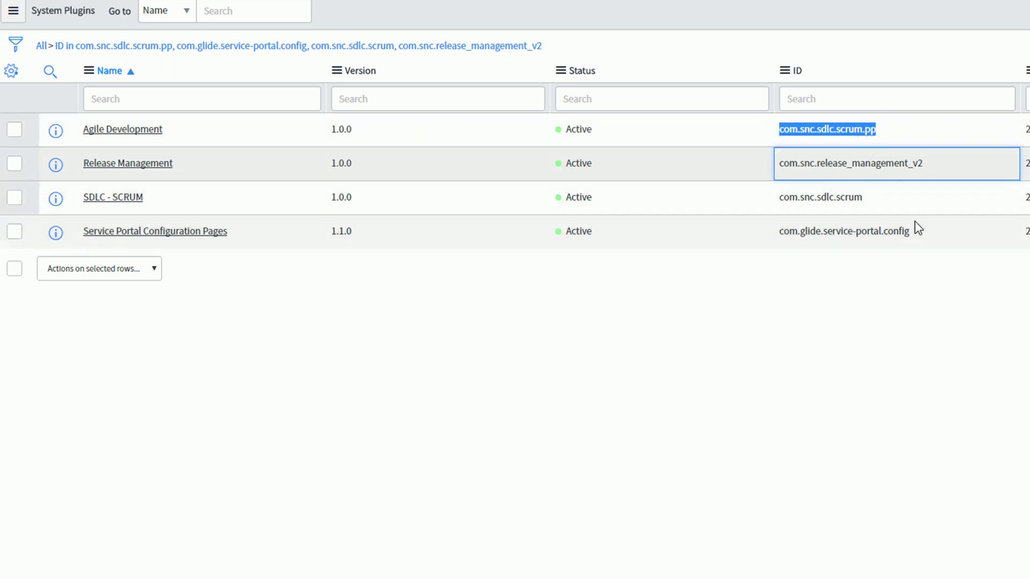
drag(922, 231, 781, 235)
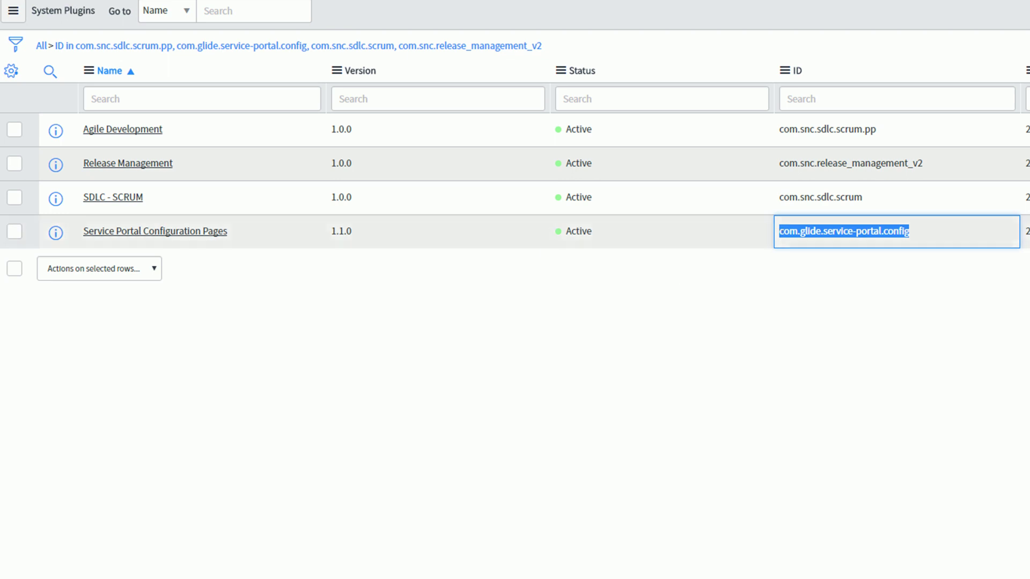
click(36, 438)
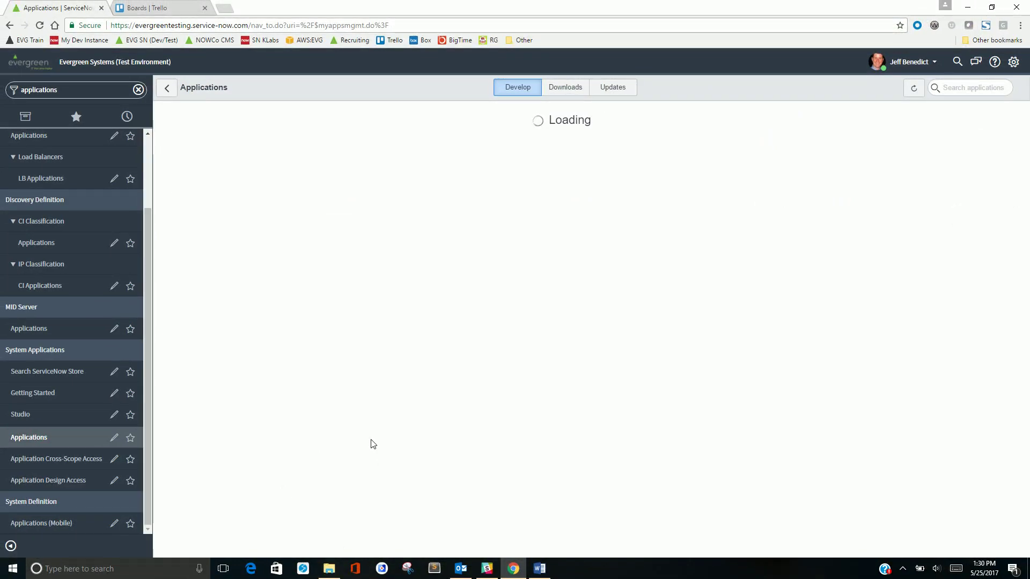
Install Trello Integration from the Downloads list, then check the Updates tab
click(559, 89)
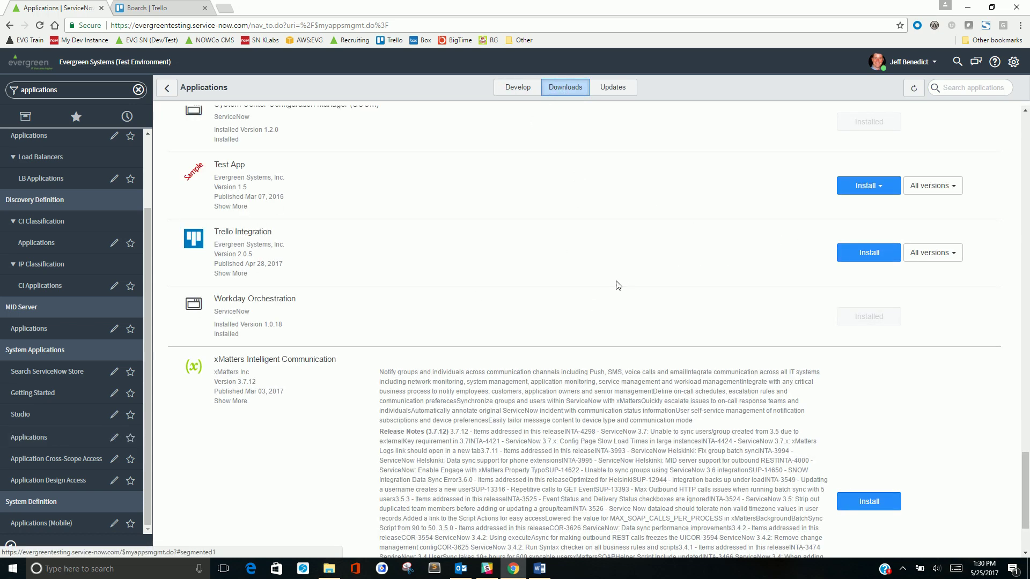
click(869, 254)
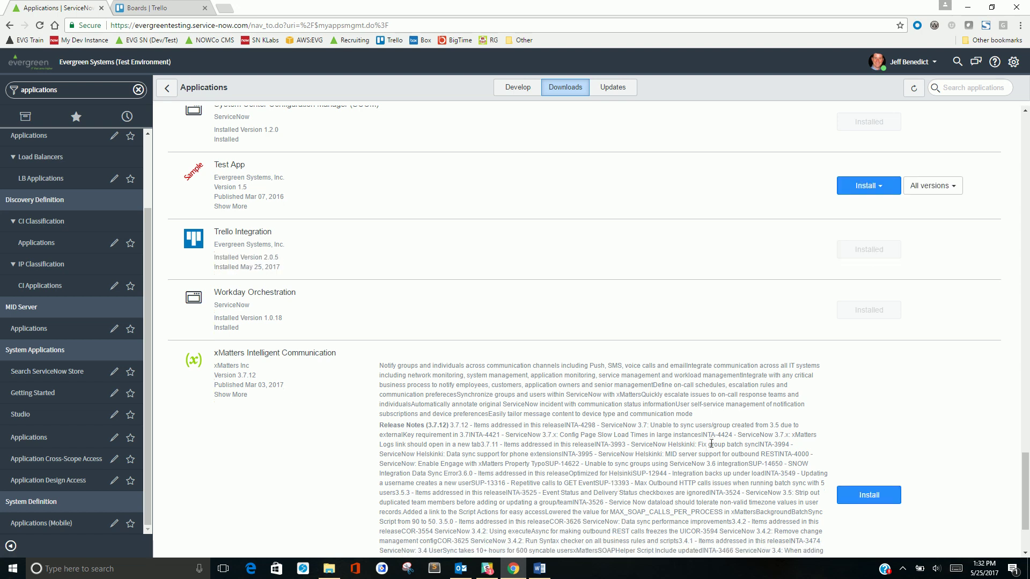
click(615, 91)
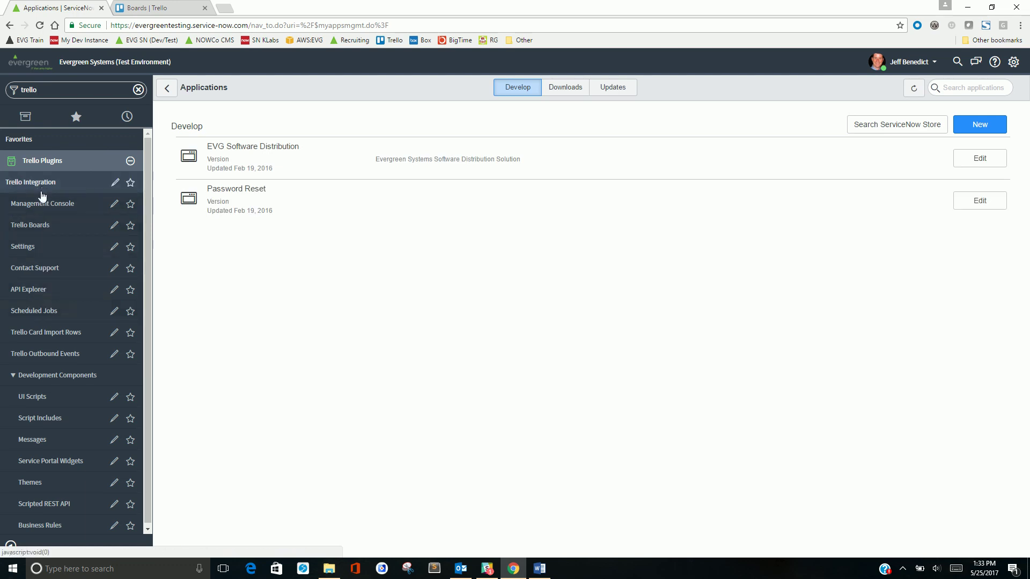
Open the Trello Integration Management Console in a new tab to view its setup status
click(23, 376)
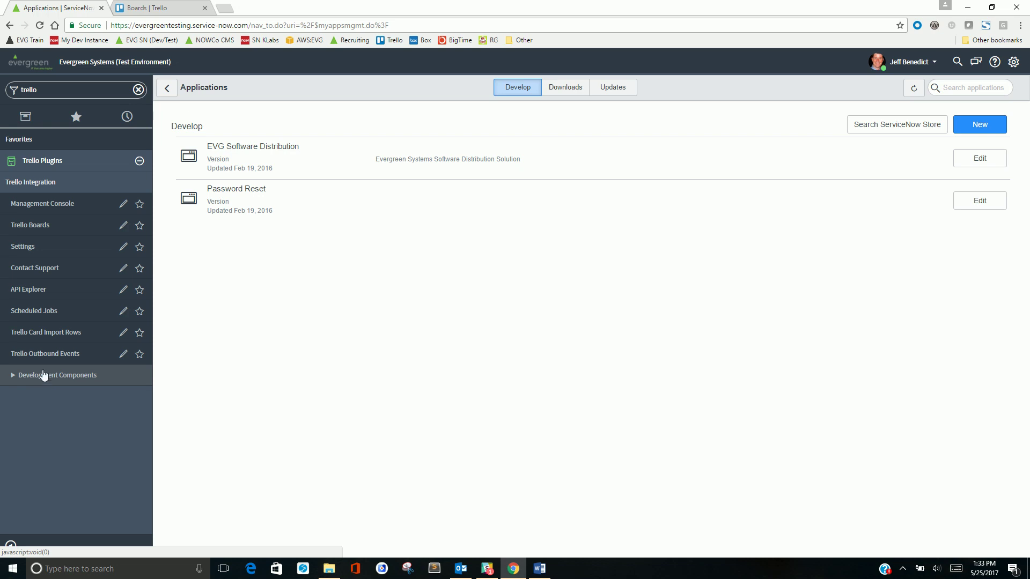
middle_click(44, 208)
click(155, 9)
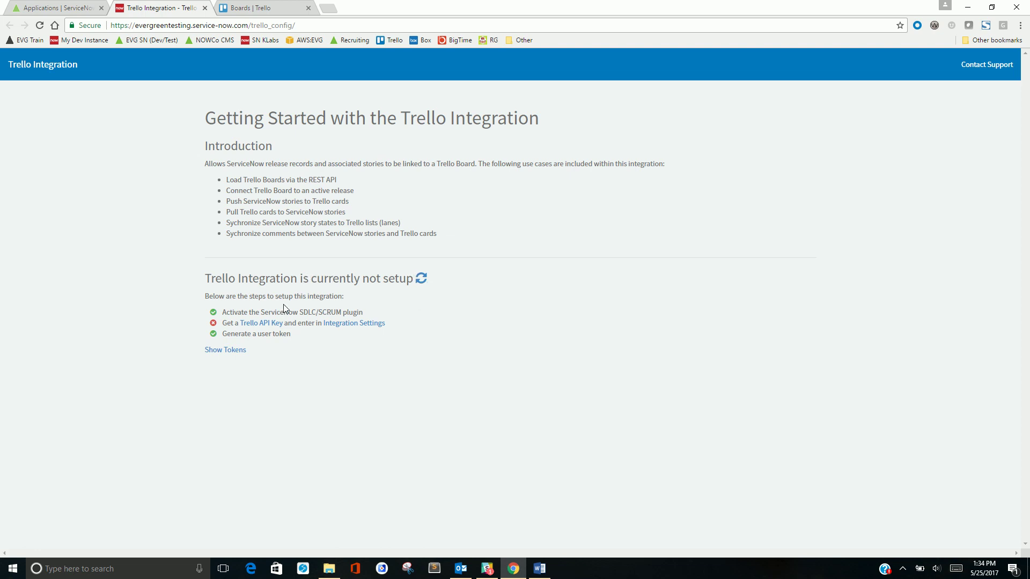
Copy the developer API key from Trello, then go to the Integration Settings page
click(261, 327)
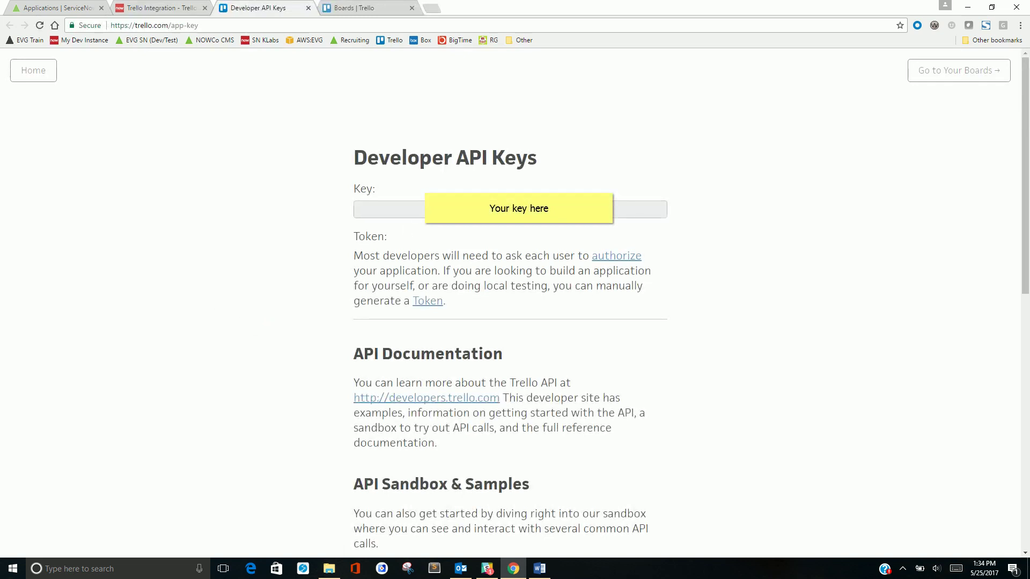
click(511, 210)
click(161, 8)
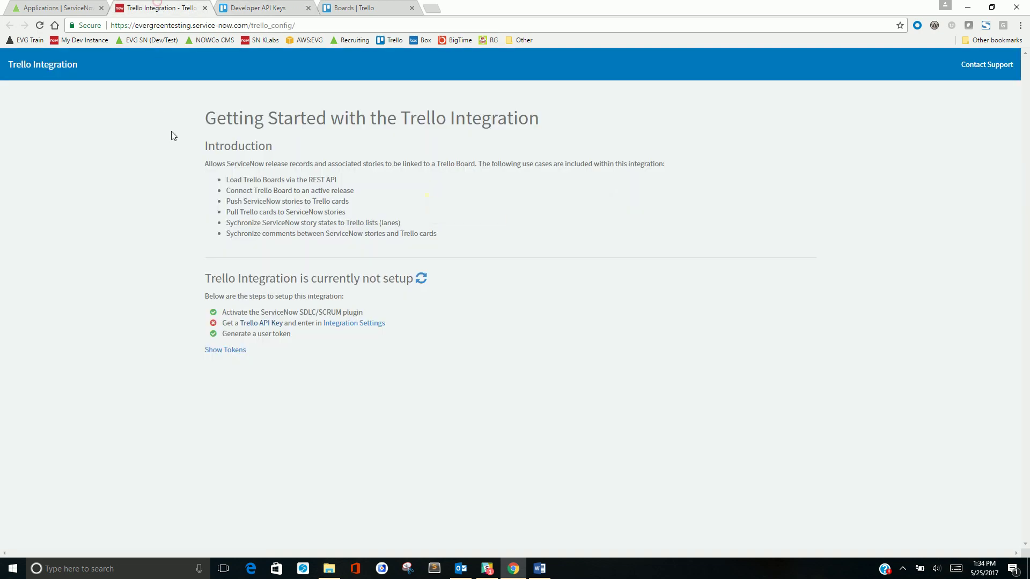
click(343, 325)
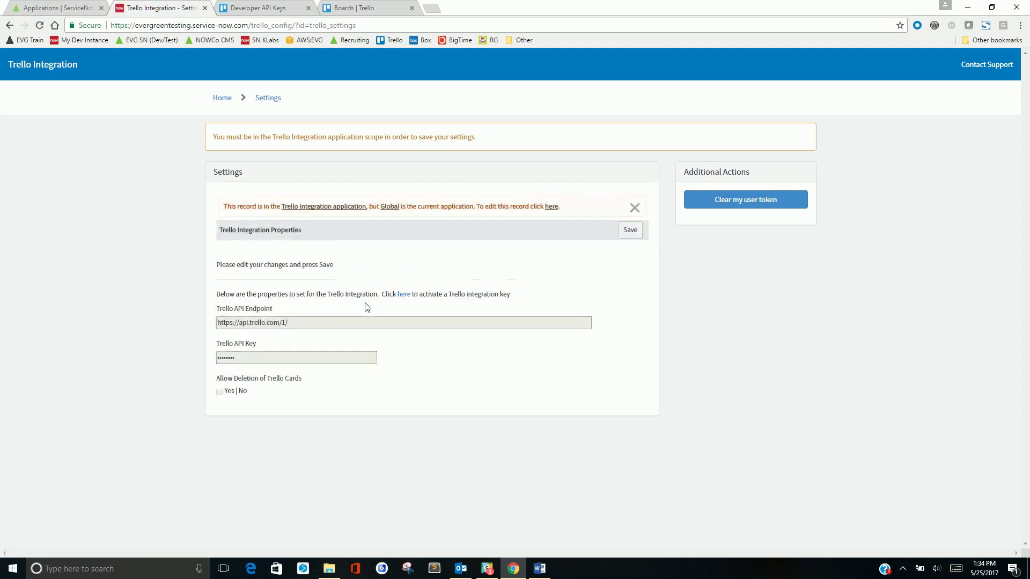
Switch to the app's scope, paste the new Trello API key, save, and return Home
click(552, 207)
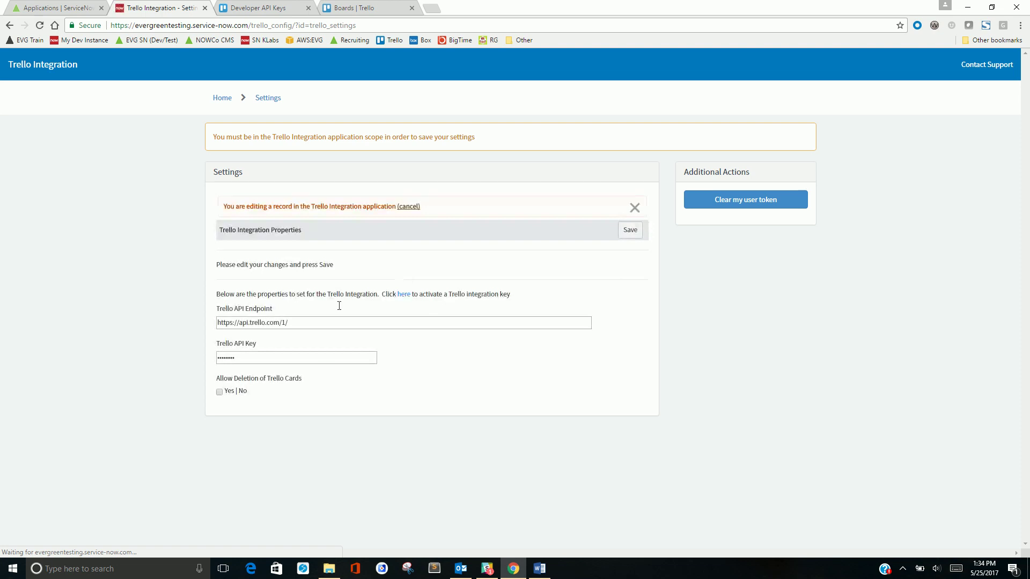
double_click(263, 359)
key(ctrl+v)
click(629, 230)
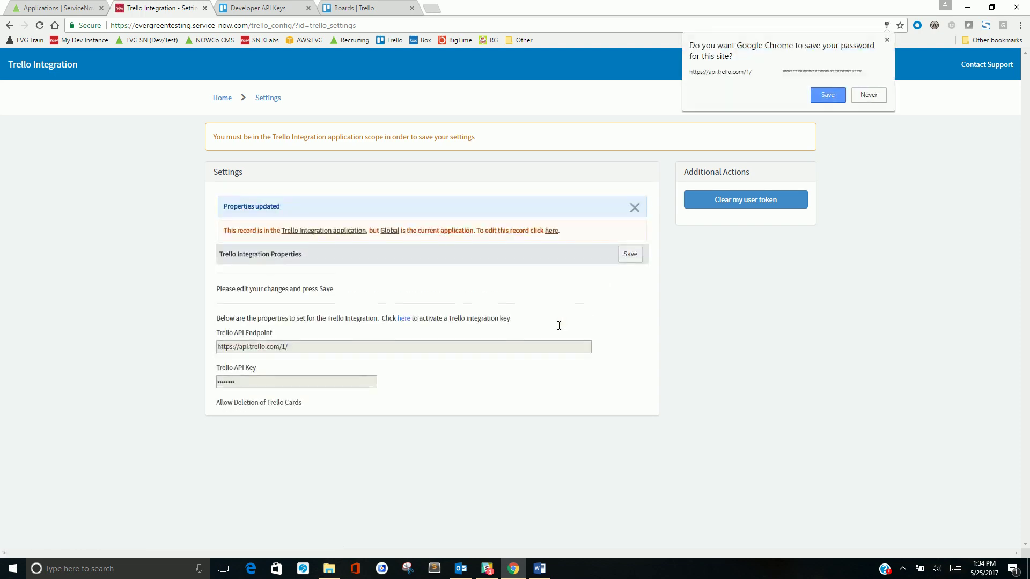
click(867, 94)
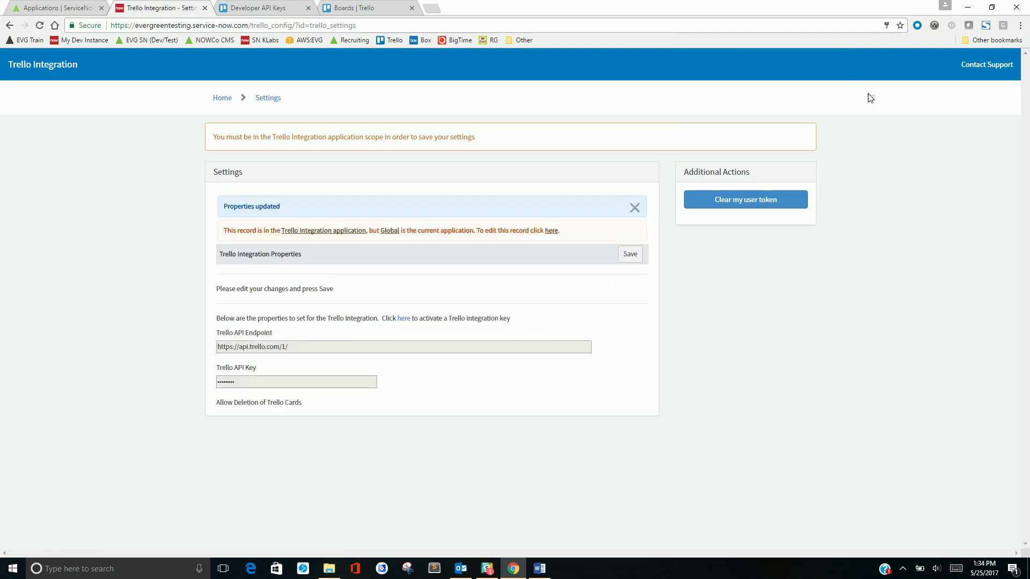
click(226, 103)
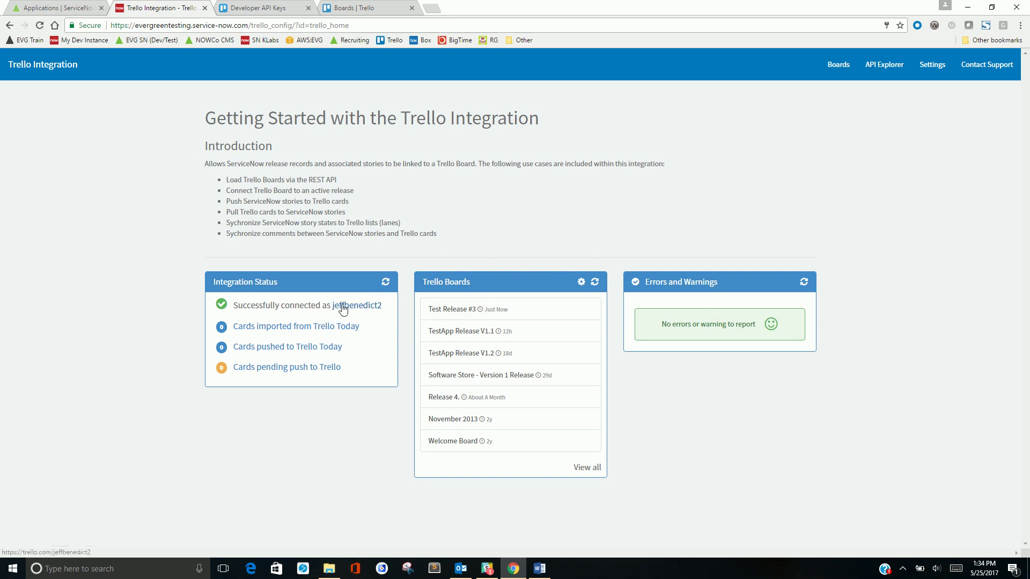
Clear the user's Trello token in Settings, then show the stored tokens on the home page
click(934, 67)
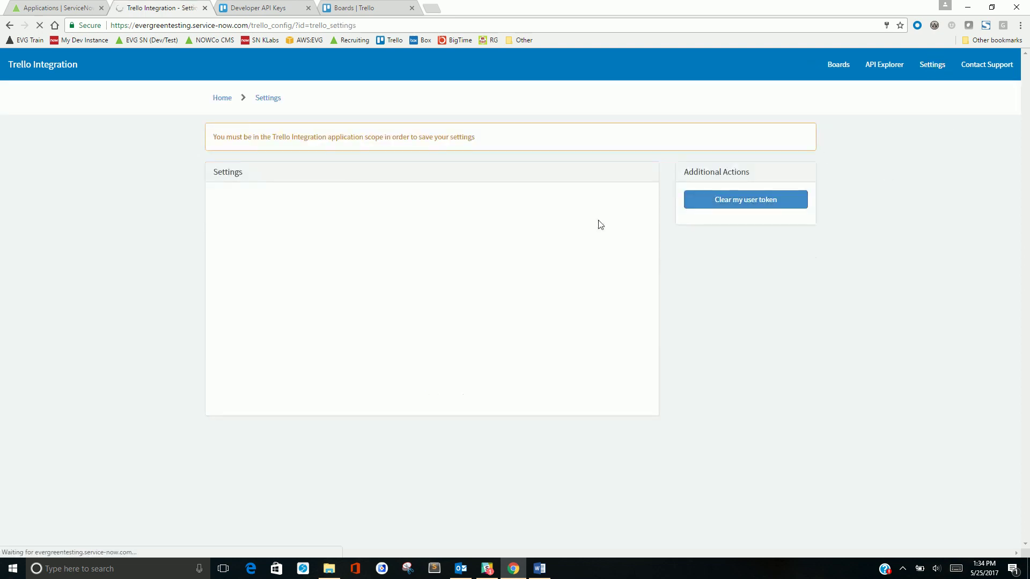
click(758, 206)
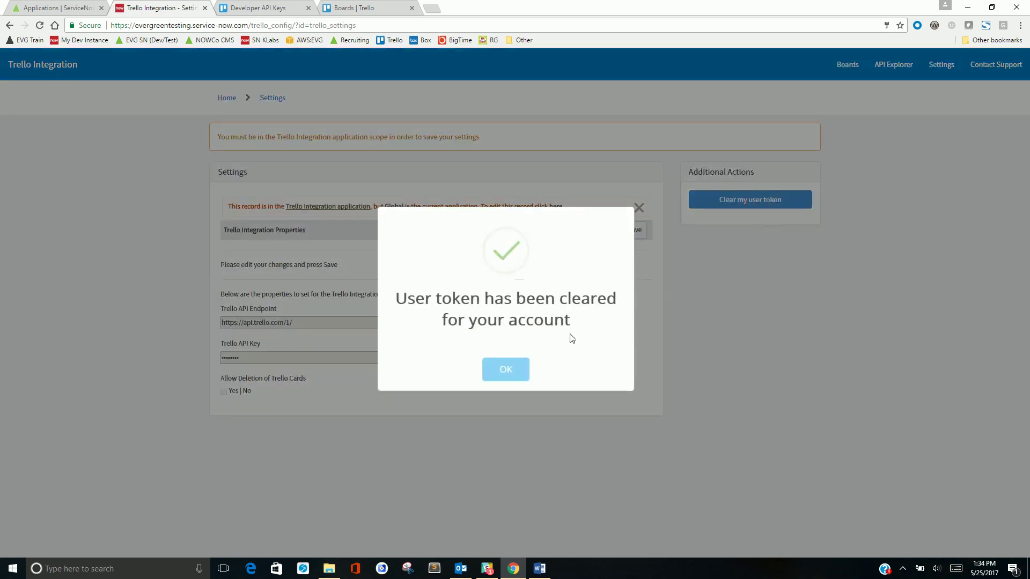
click(506, 373)
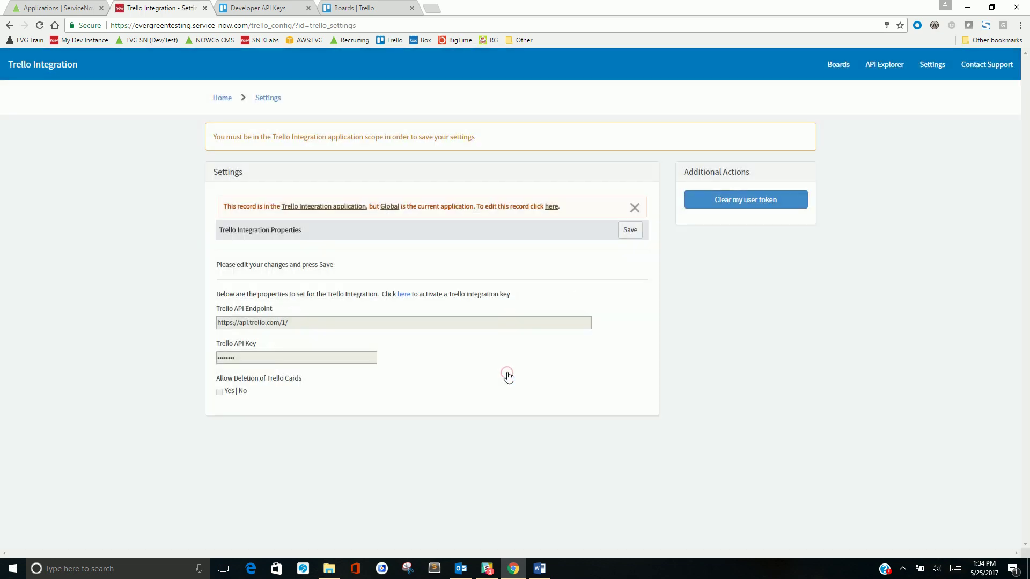
click(216, 103)
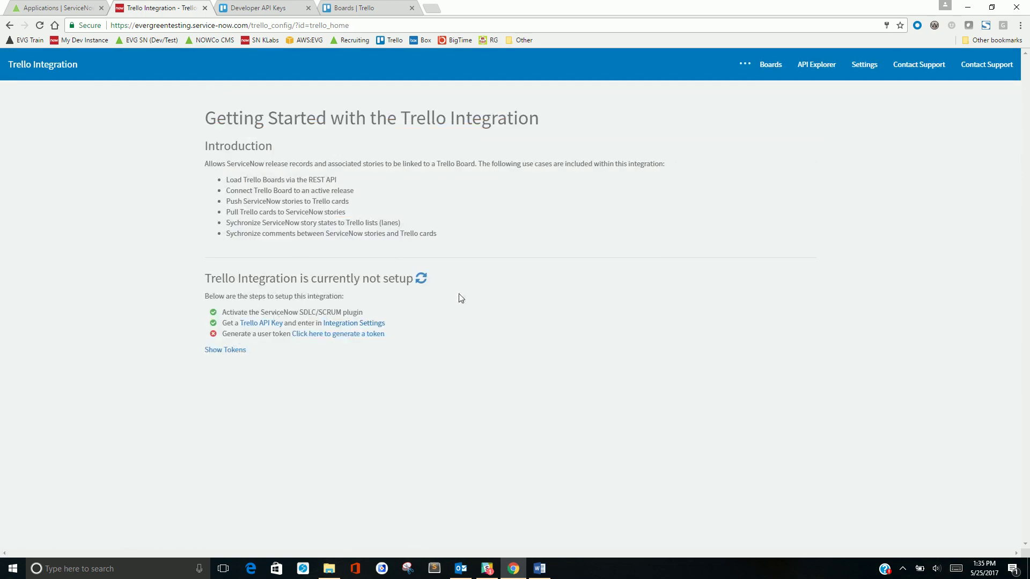
click(228, 352)
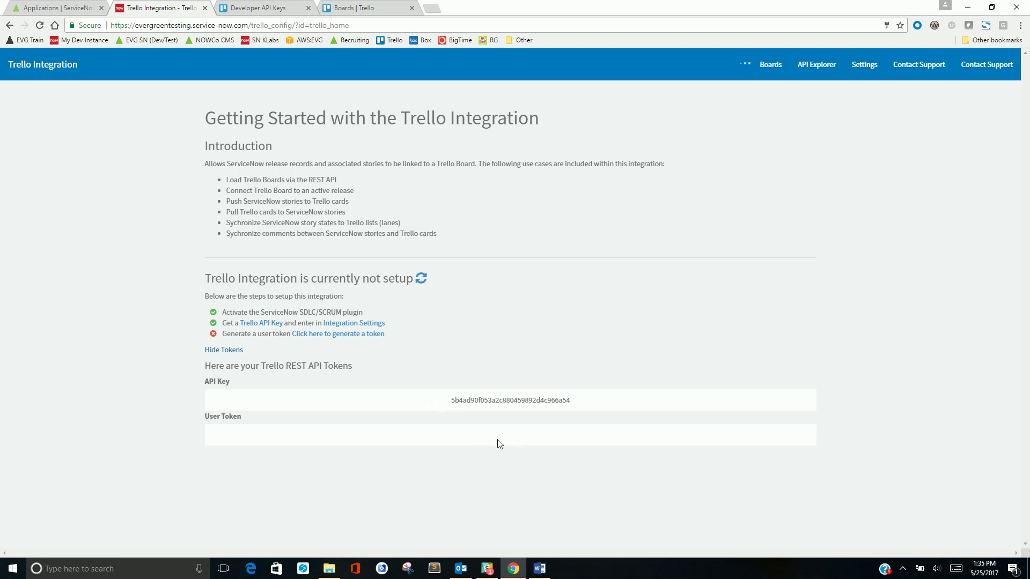
Authorize the integration in Trello so a new user token is generated and saved
click(314, 335)
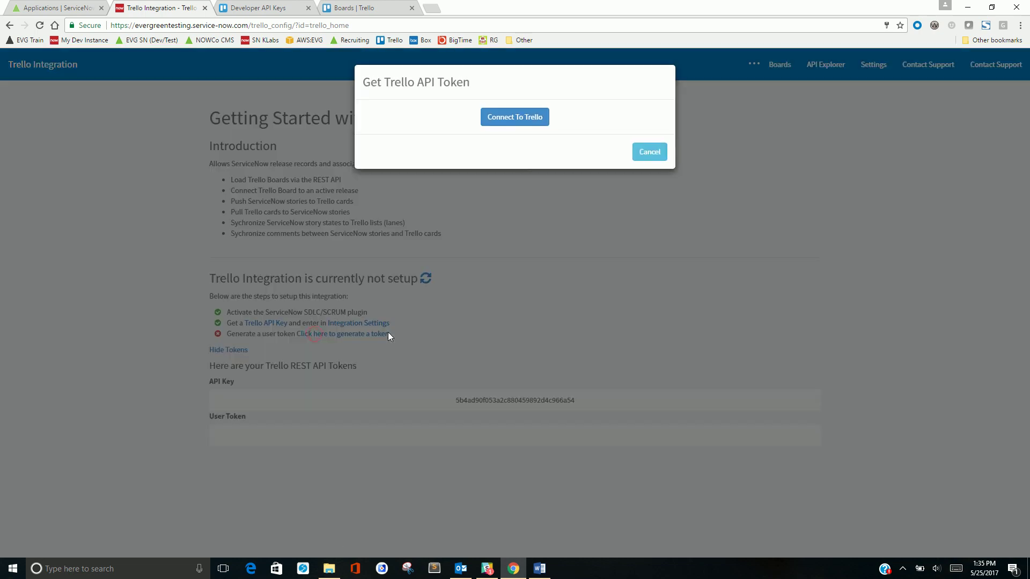
click(502, 117)
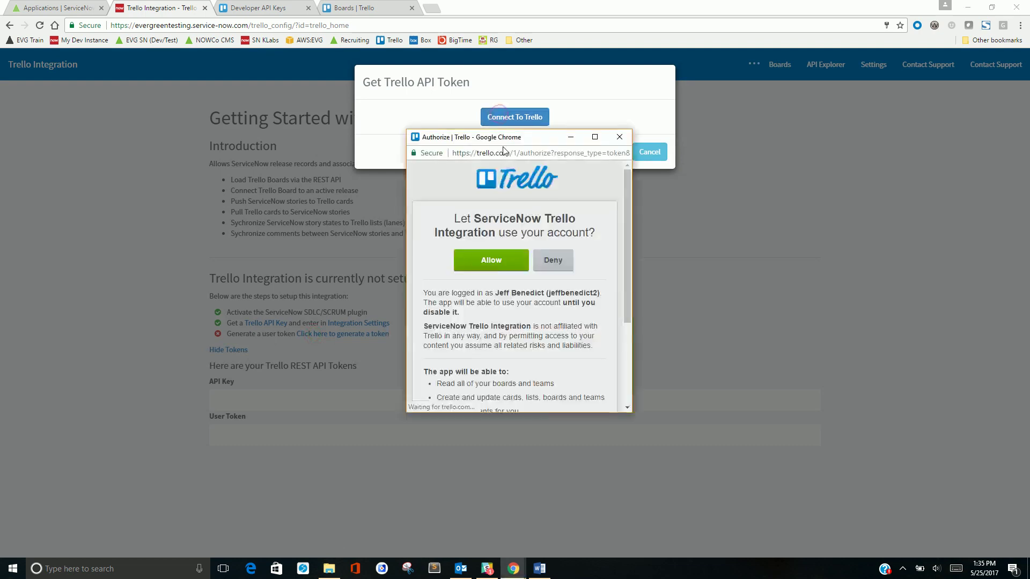
click(491, 260)
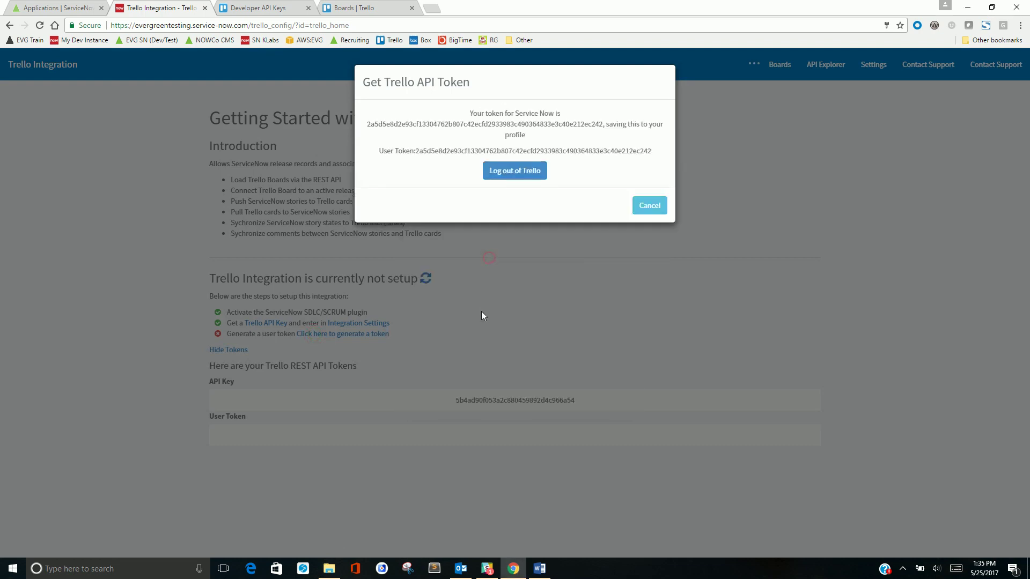
click(481, 316)
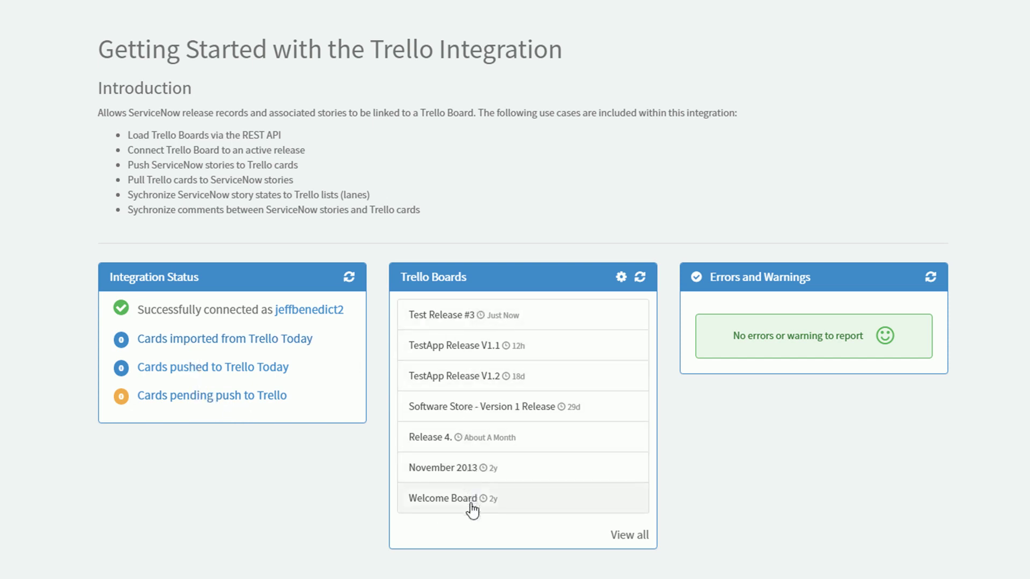
Try the board listing options: include closed boards, then only boards not linked to ServiceNow
click(621, 277)
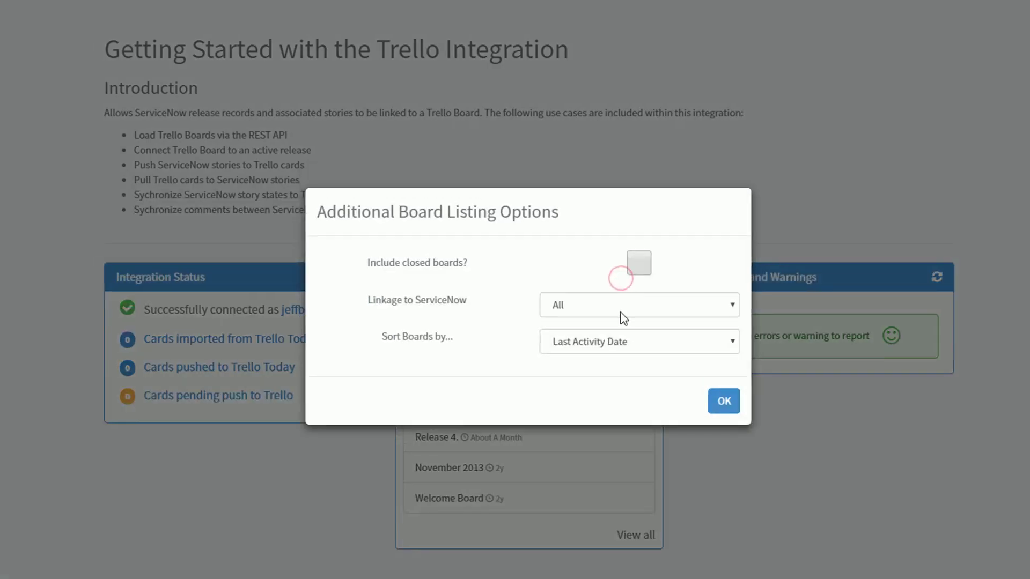
click(639, 264)
click(723, 402)
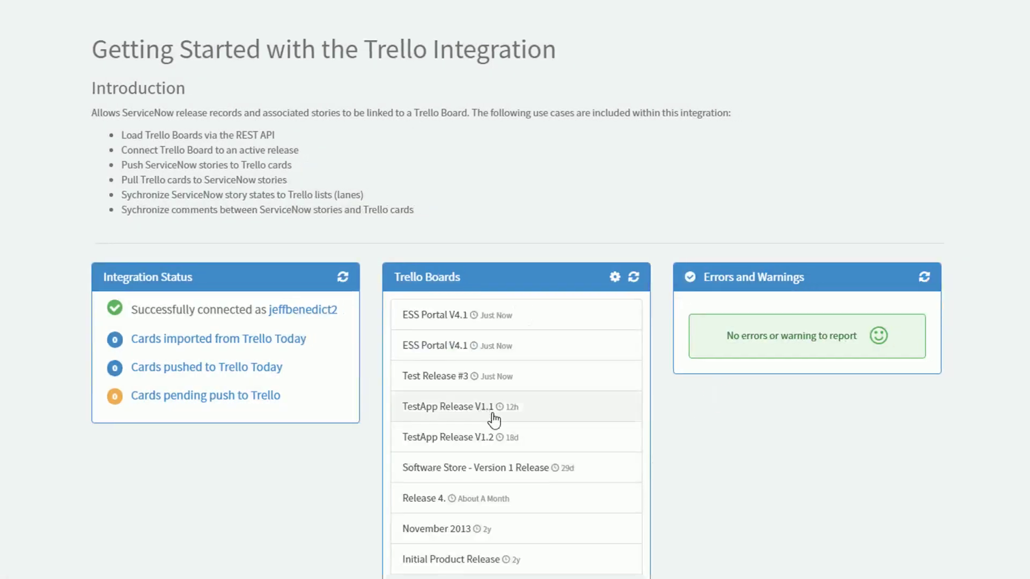
click(612, 276)
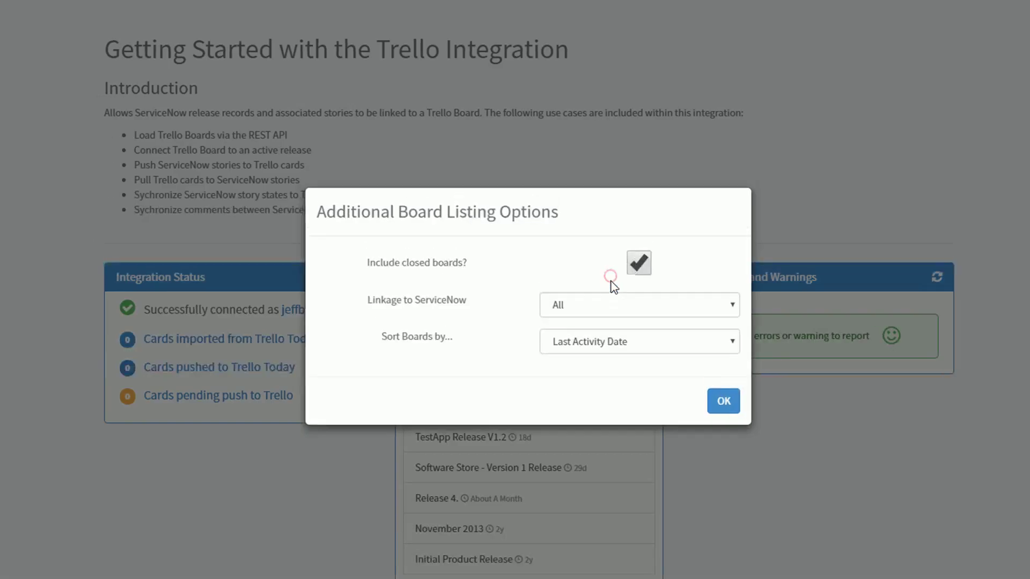
click(648, 271)
click(585, 305)
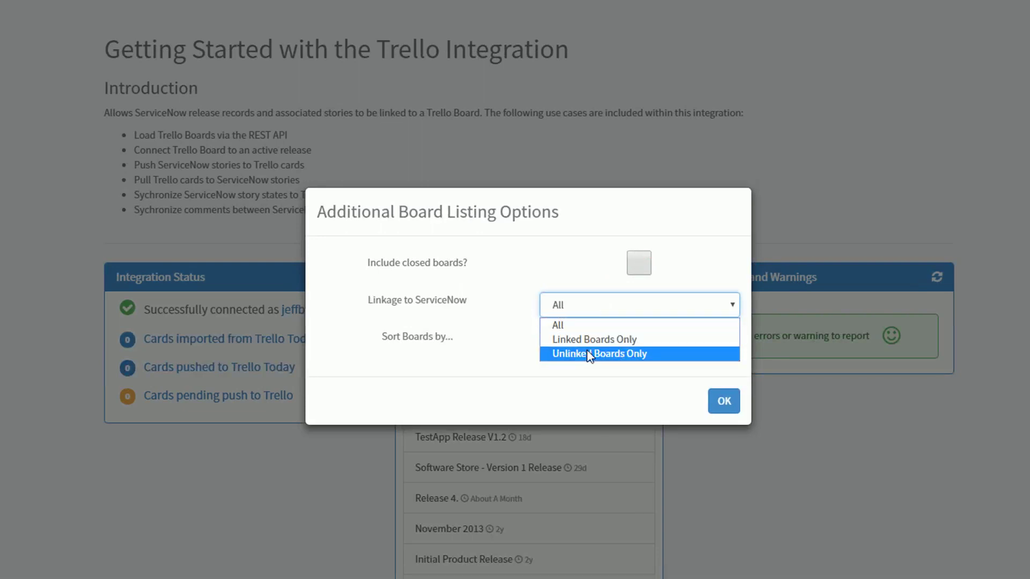
click(590, 353)
Reset the ServiceNow linkage filter to All and show the full list of Trello boards
click(622, 309)
click(573, 325)
click(721, 400)
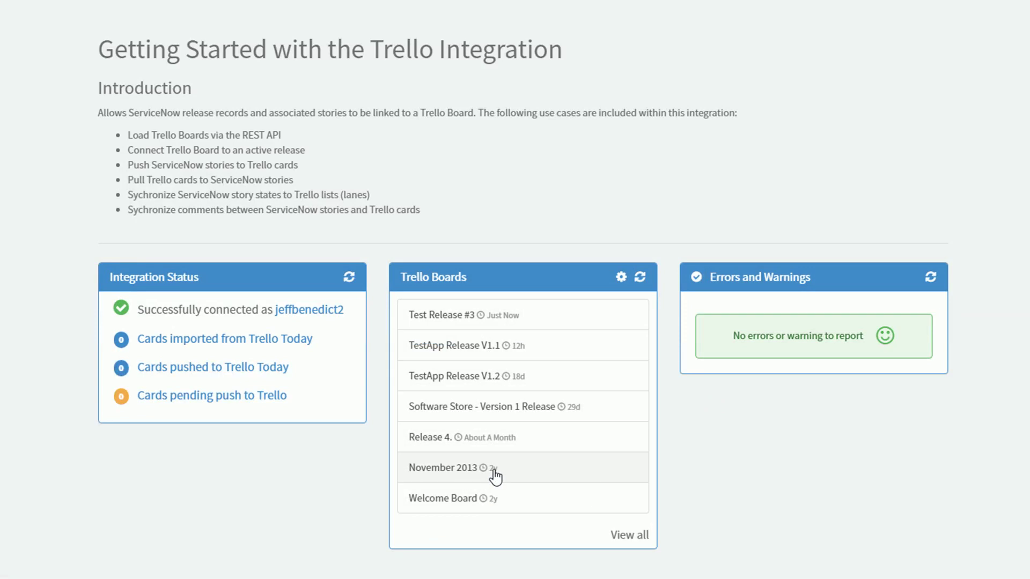
click(633, 535)
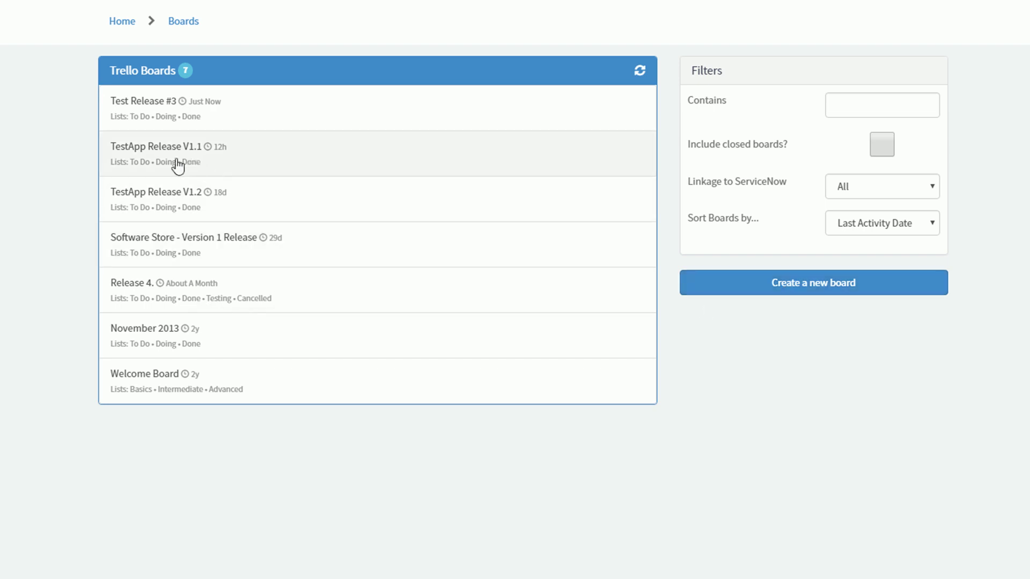
Review the TestApp Release V1.1 board in Trello and its Additional Information, cancelling Link Board
click(154, 148)
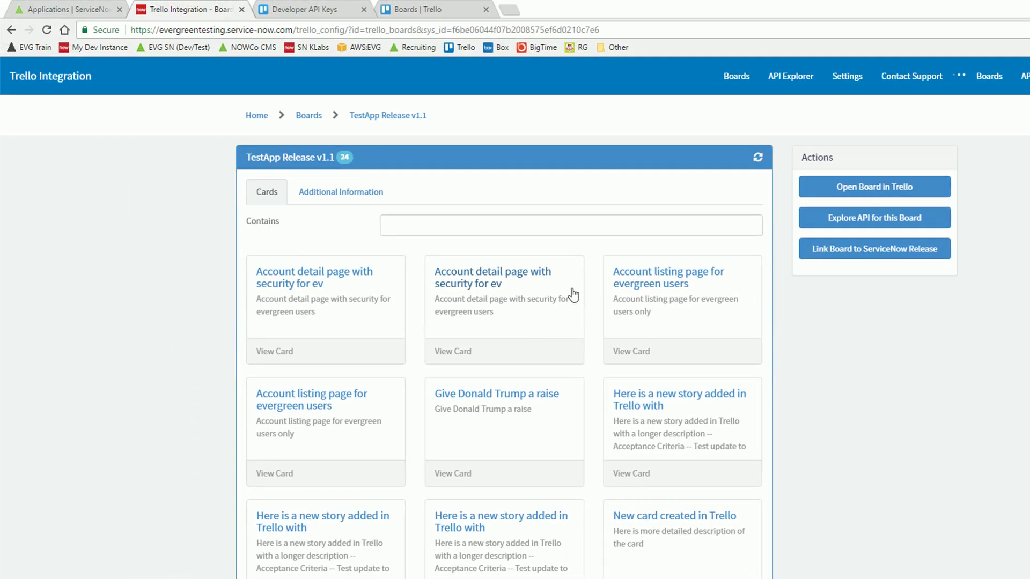
click(856, 188)
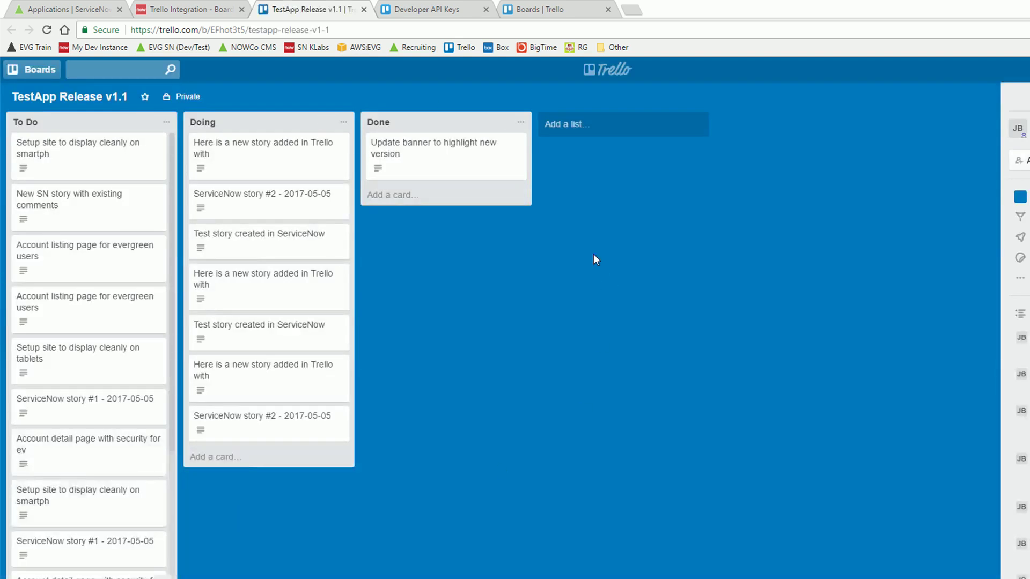
click(188, 9)
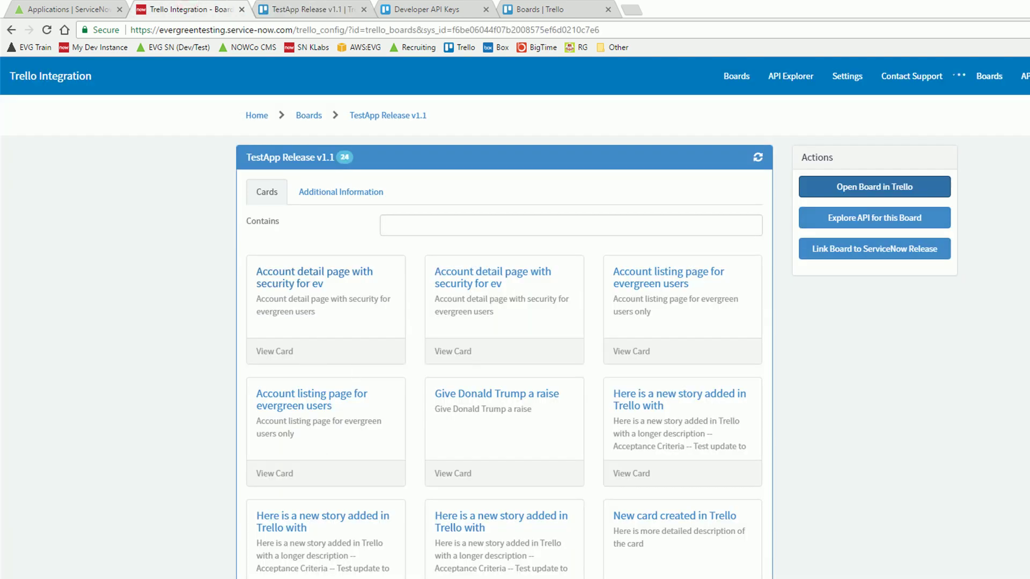
click(344, 198)
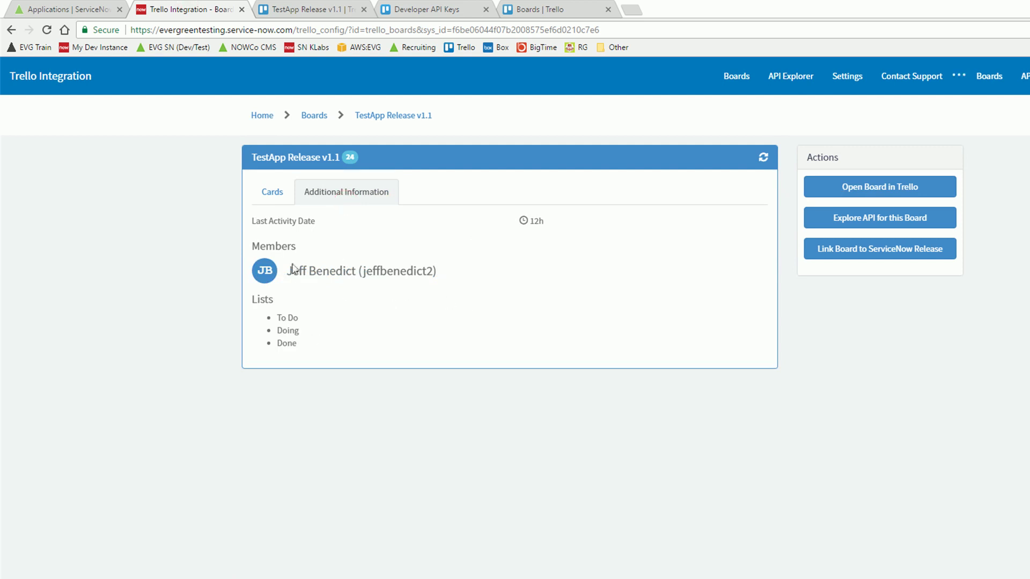
click(267, 200)
click(854, 259)
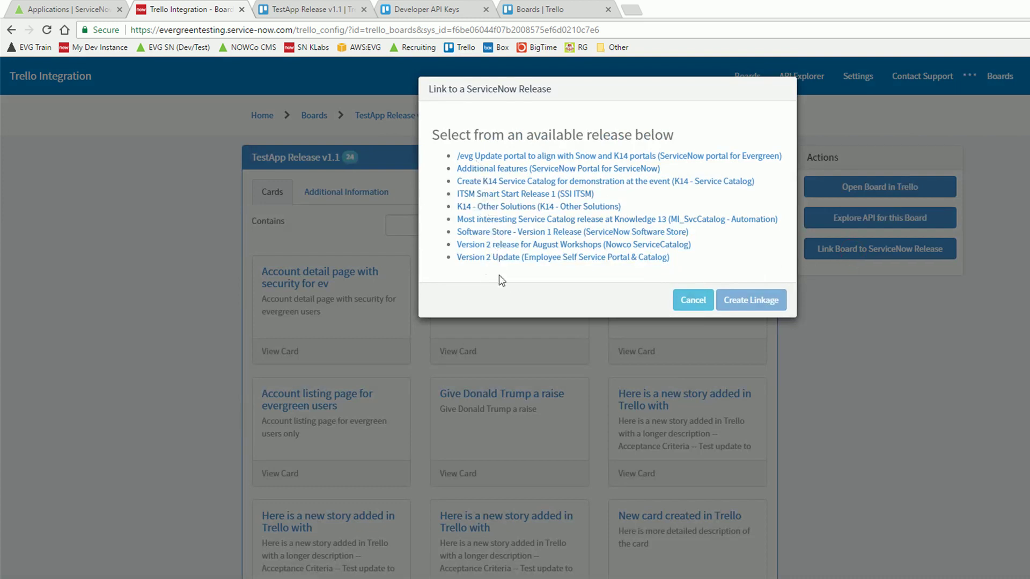
click(698, 302)
Open rm_release_scrum.list from the navigator on the Applications tab
click(76, 9)
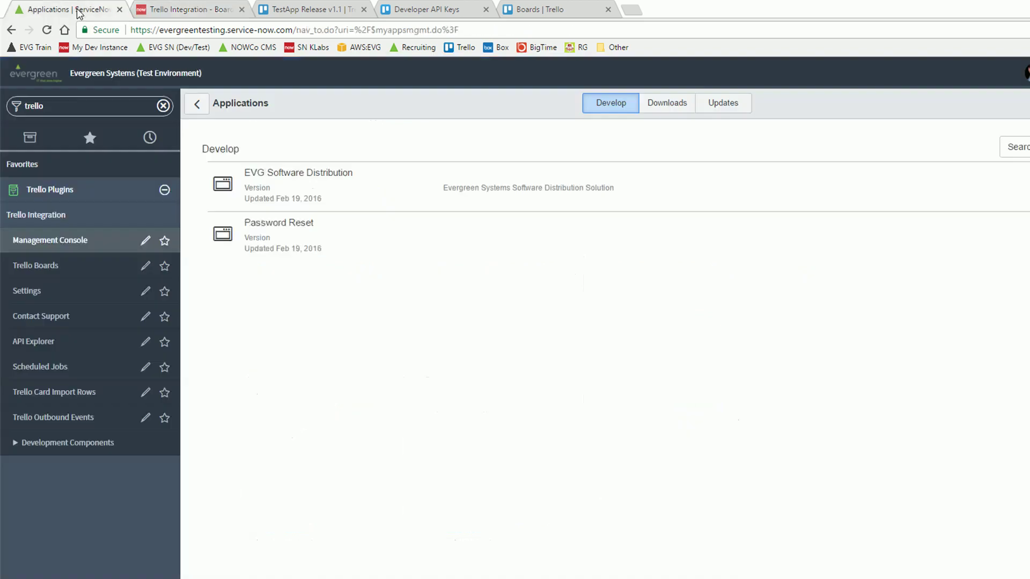
click(93, 105)
text(r)
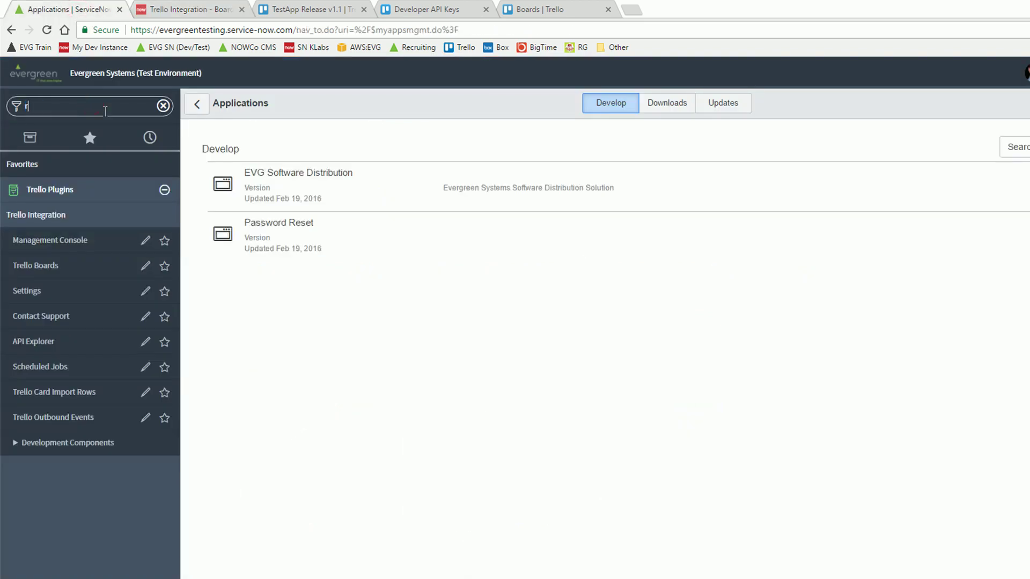
text(m_release_scrum.list)
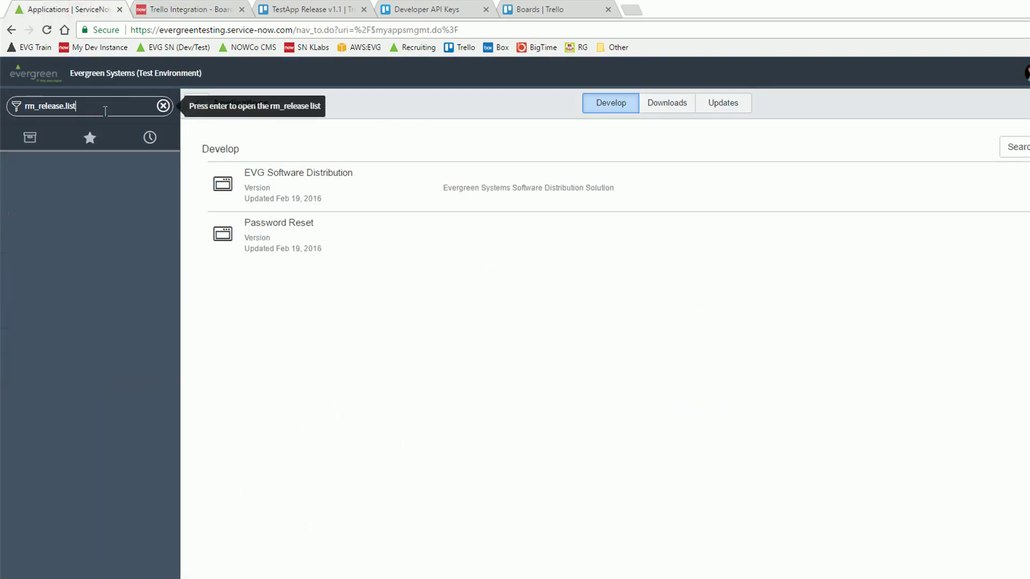
key(Return)
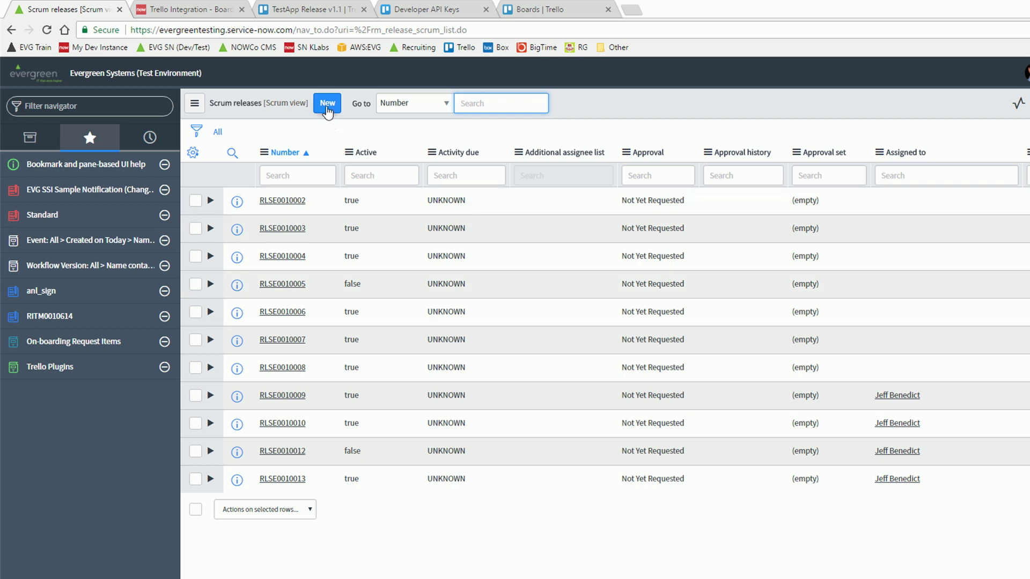
Create and save the Scrum release TestApp Release v1.1 with its short description and description
click(328, 109)
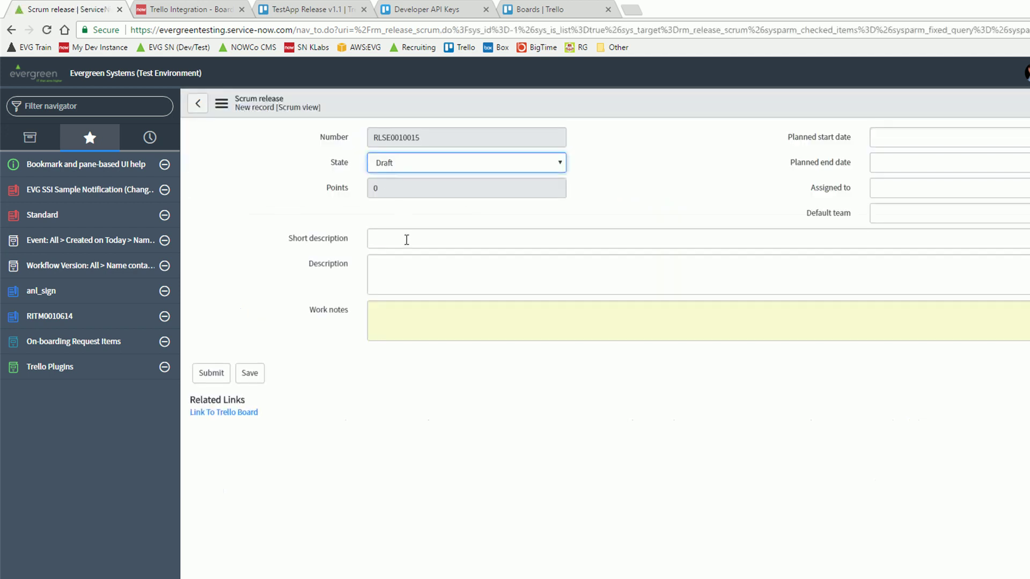
click(405, 240)
text(TestApp Release v1.1)
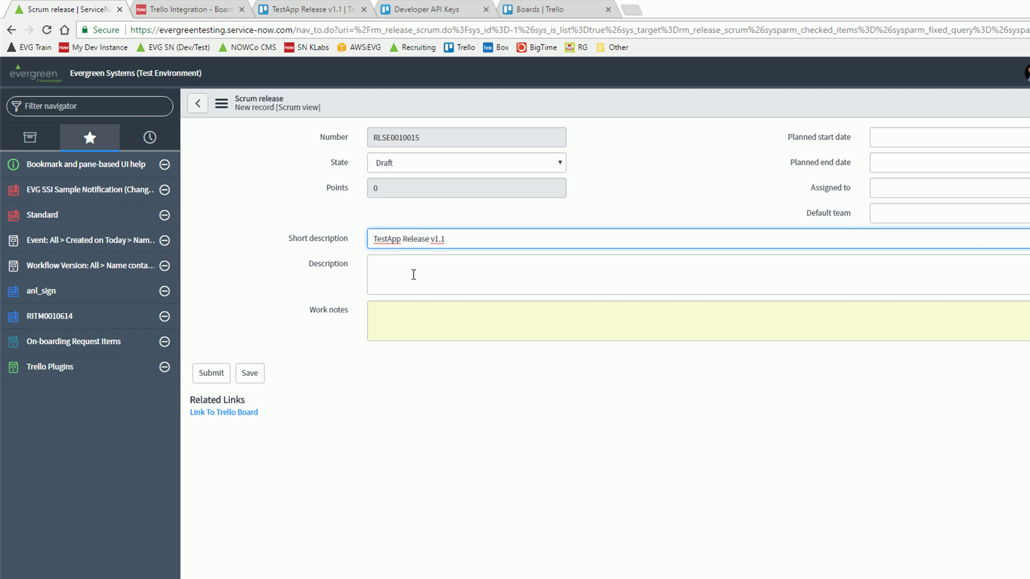
click(414, 275)
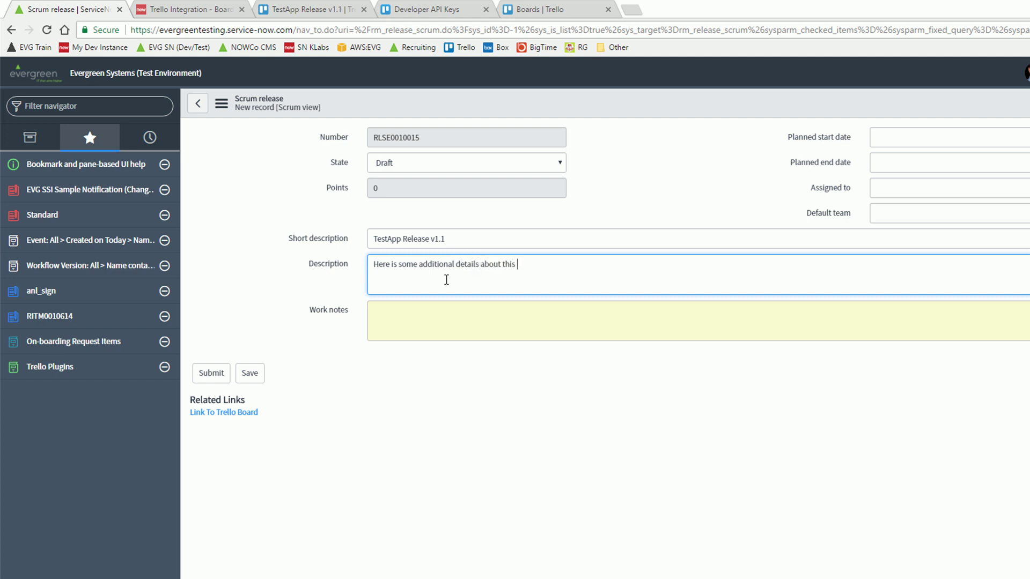
click(250, 373)
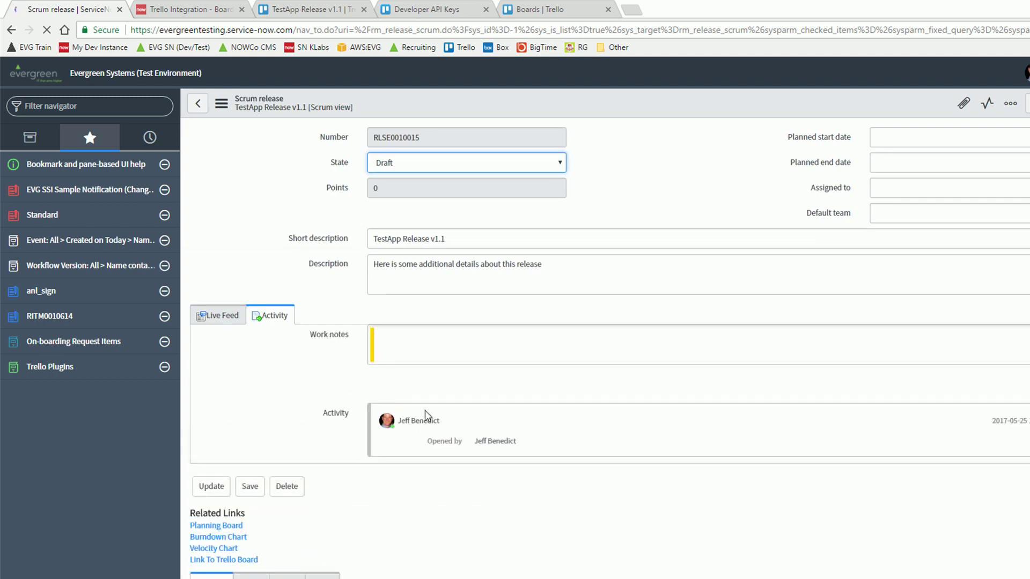
scroll(388, 466, down, 2)
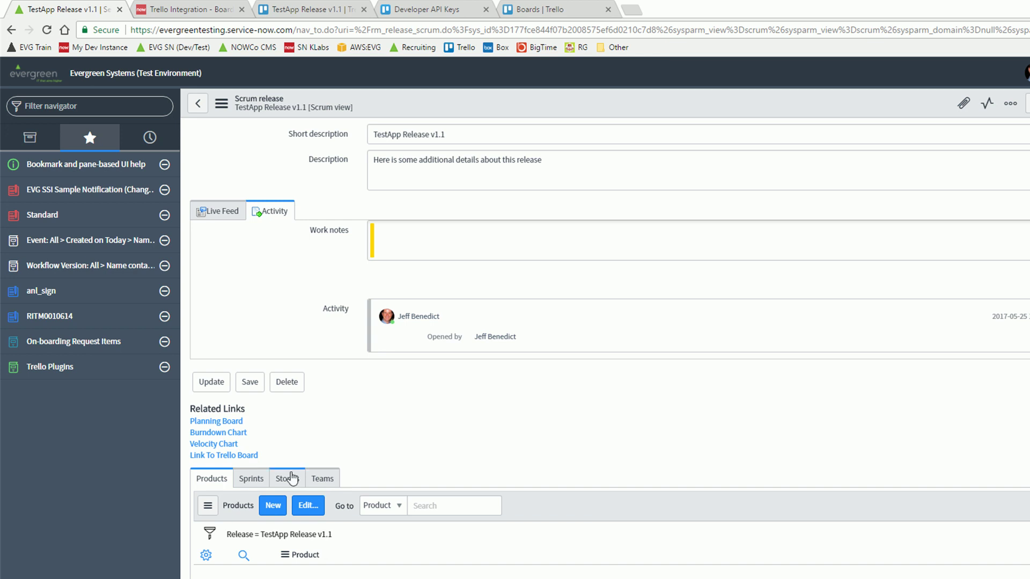
Start a new story for product ServiceNow Software Store under release TestApp Release v1.1
click(292, 477)
click(266, 516)
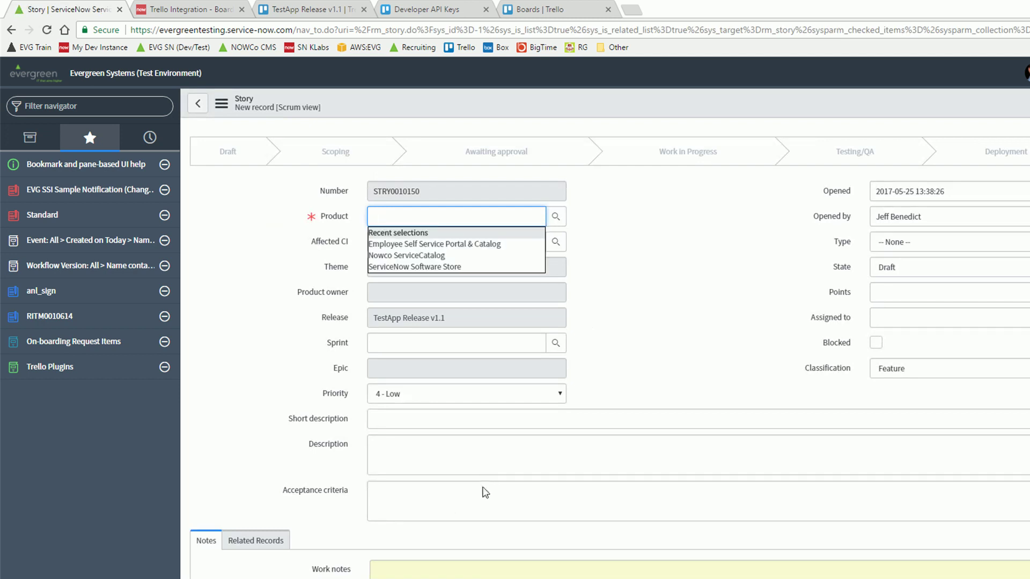
click(404, 266)
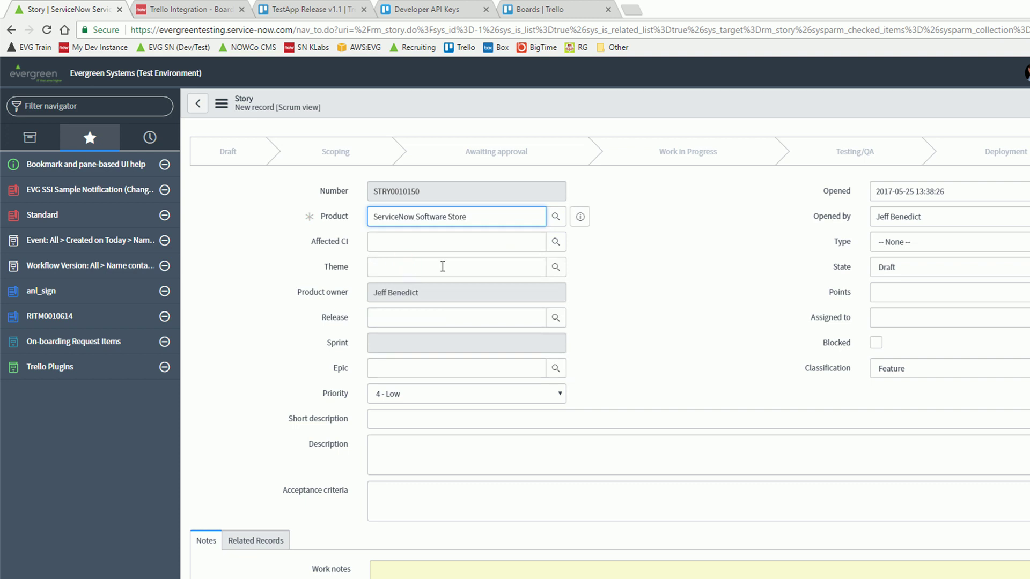
click(556, 317)
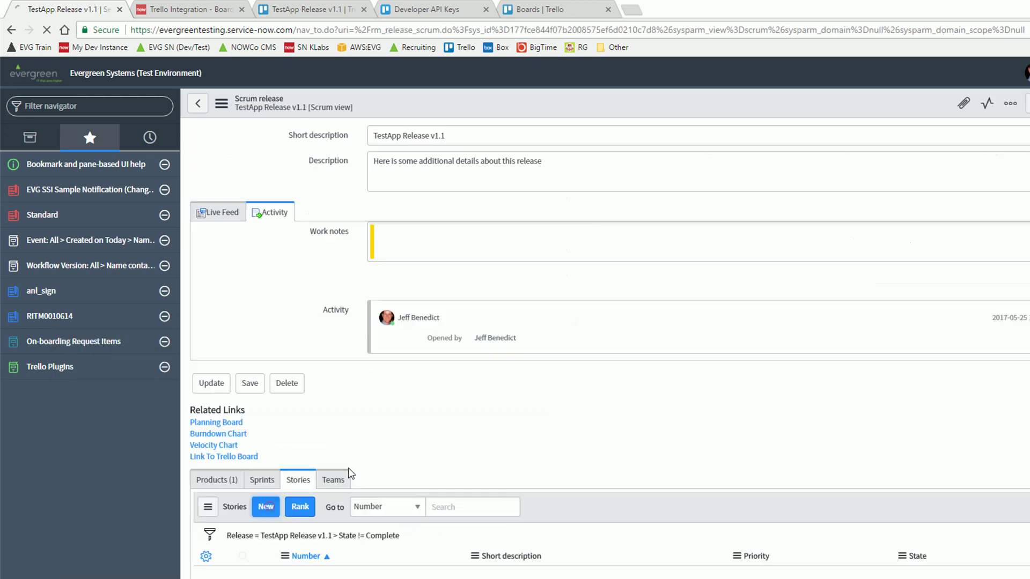
click(264, 506)
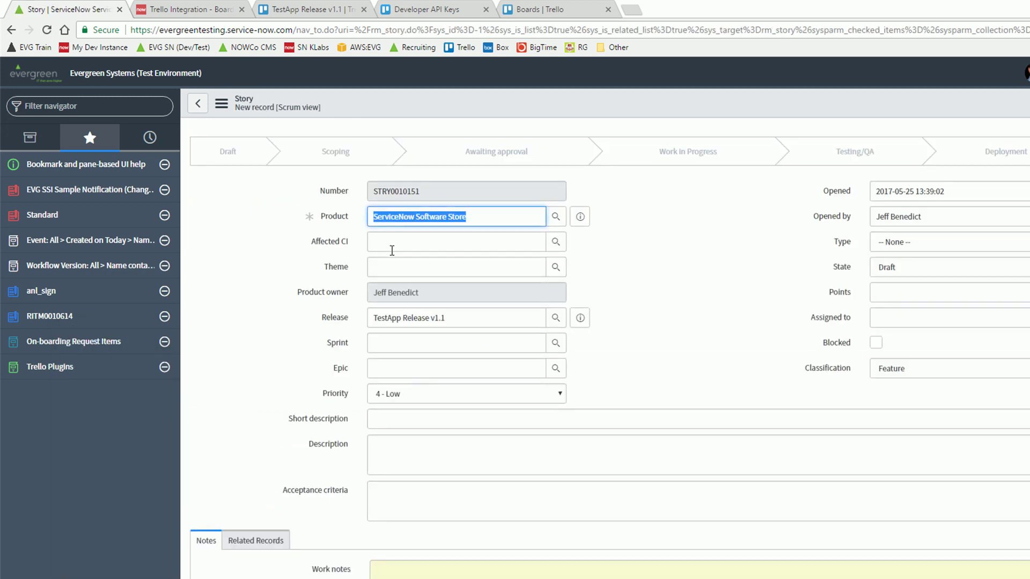
Enter 'Test story within SN on May 25' as short description and description, then submit the story
click(432, 422)
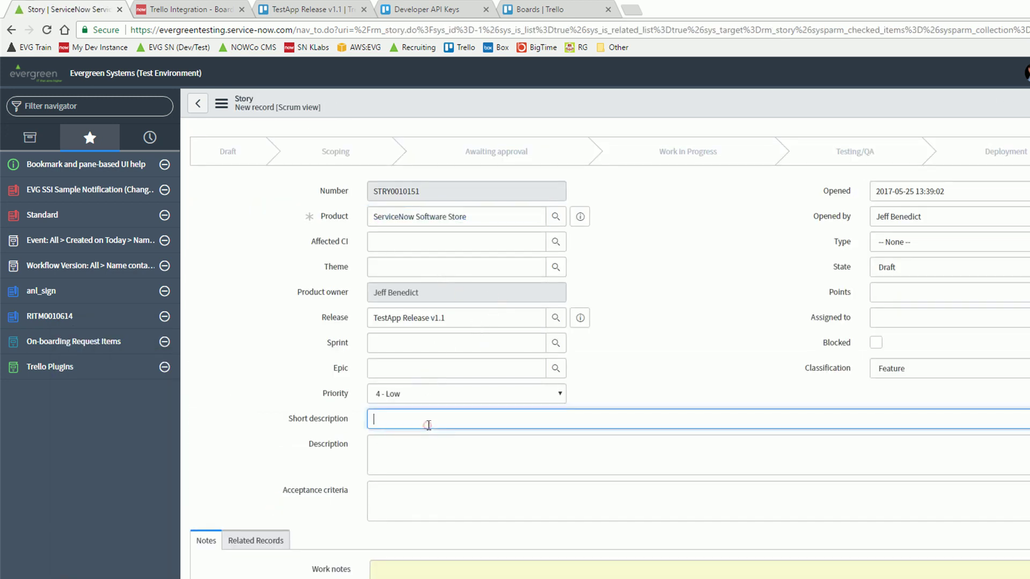
text(Test story within SN on May 25)
key(ctrl+a)
key(ctrl+c)
click(433, 445)
key(ctrl+v)
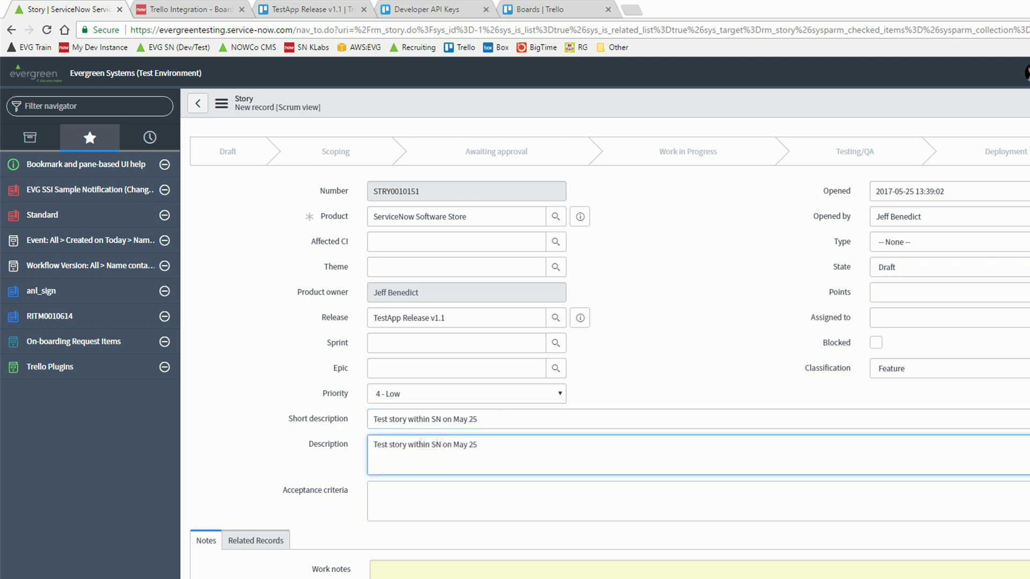
click(1029, 103)
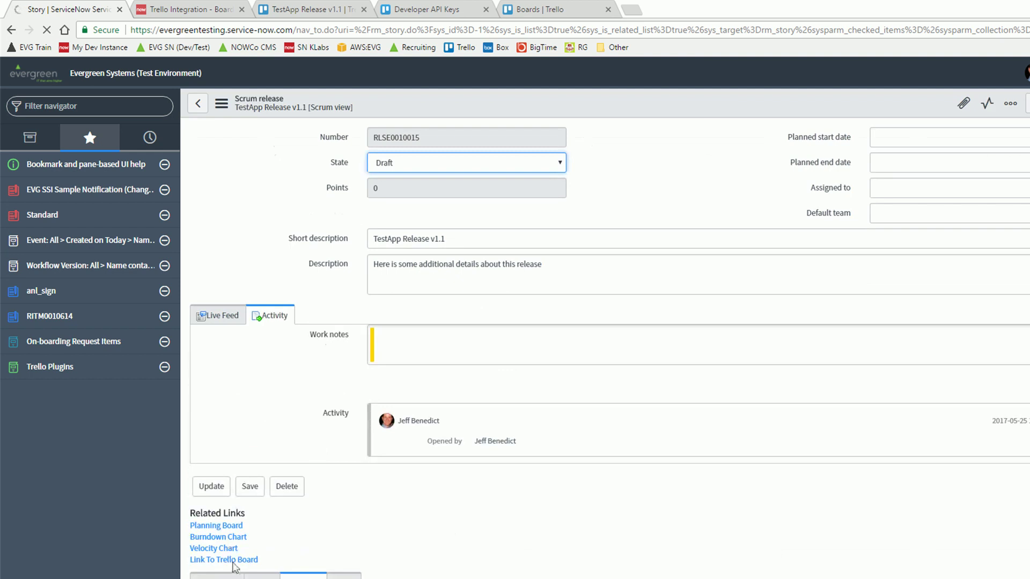
Link the release to the TestApp Release V1.1 Trello board
scroll(225, 562, down, 2)
click(225, 443)
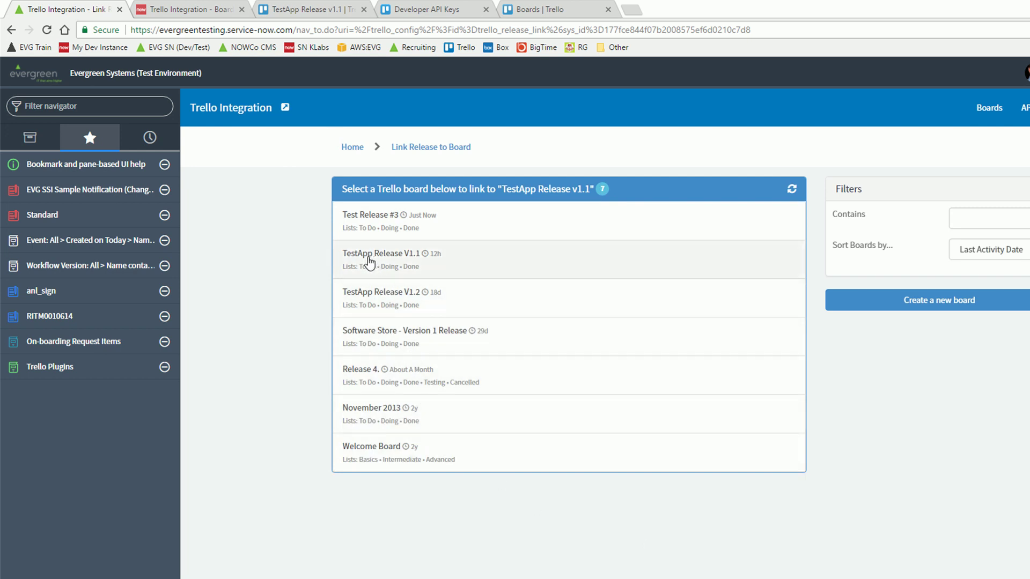
click(471, 265)
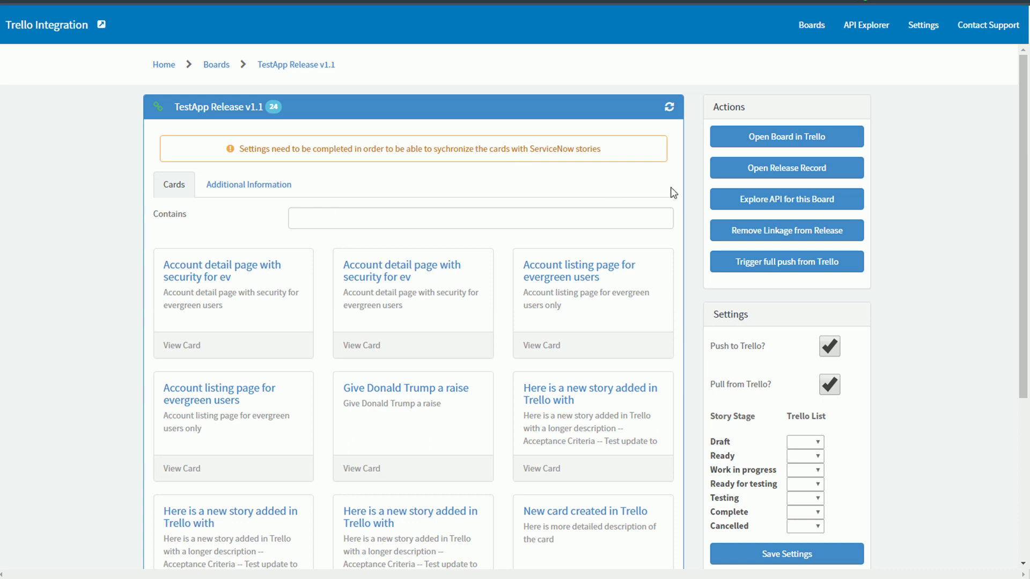
Check the Draft stage's Trello list choices, then return to the board integration page
click(800, 442)
click(800, 442)
scroll(762, 413, down, 2)
click(797, 318)
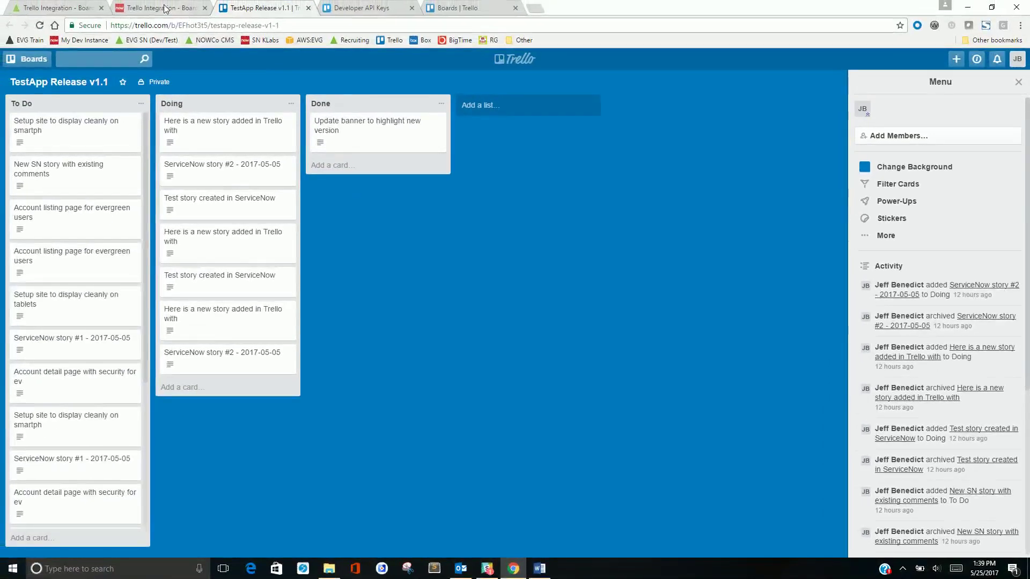
click(165, 7)
click(57, 7)
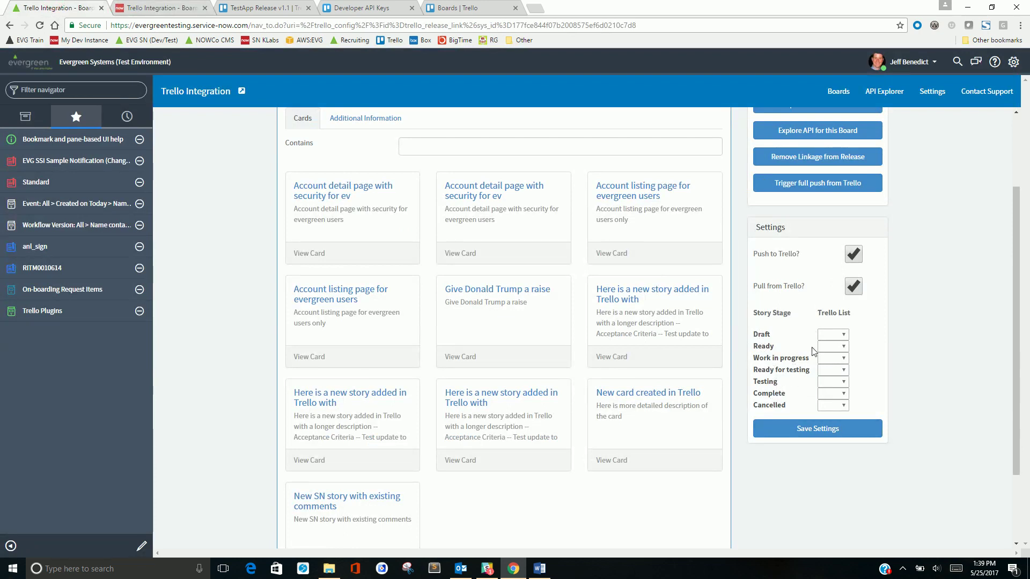
Map Draft and Ready to To Do, and Work in progress and Ready for testing to Doing
click(832, 335)
click(831, 355)
click(830, 347)
click(830, 368)
click(832, 358)
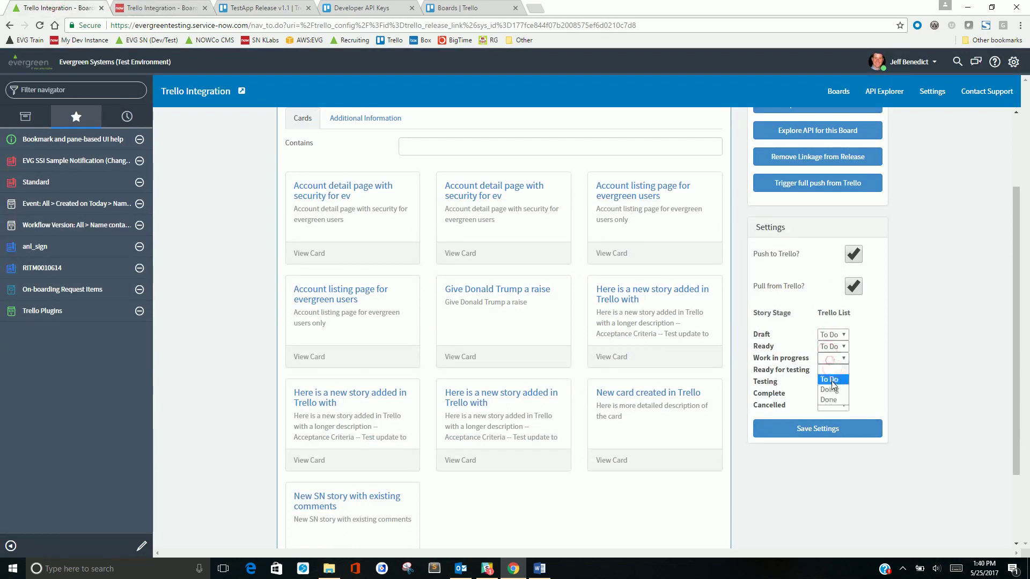
click(834, 390)
click(832, 370)
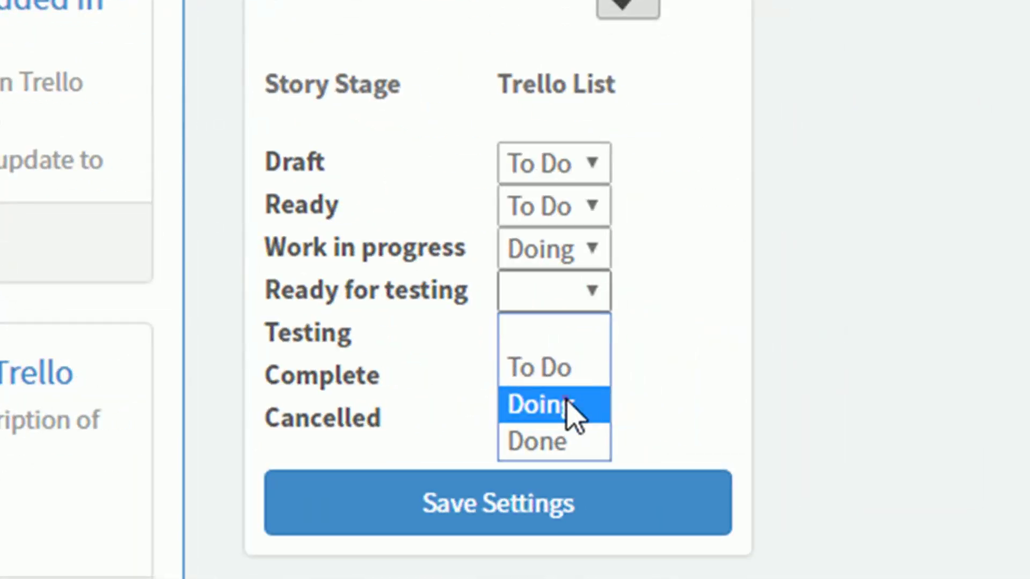
click(836, 401)
Map Testing to Doing and Complete and Cancelled to Done, then save the settings
click(542, 337)
click(557, 445)
click(519, 386)
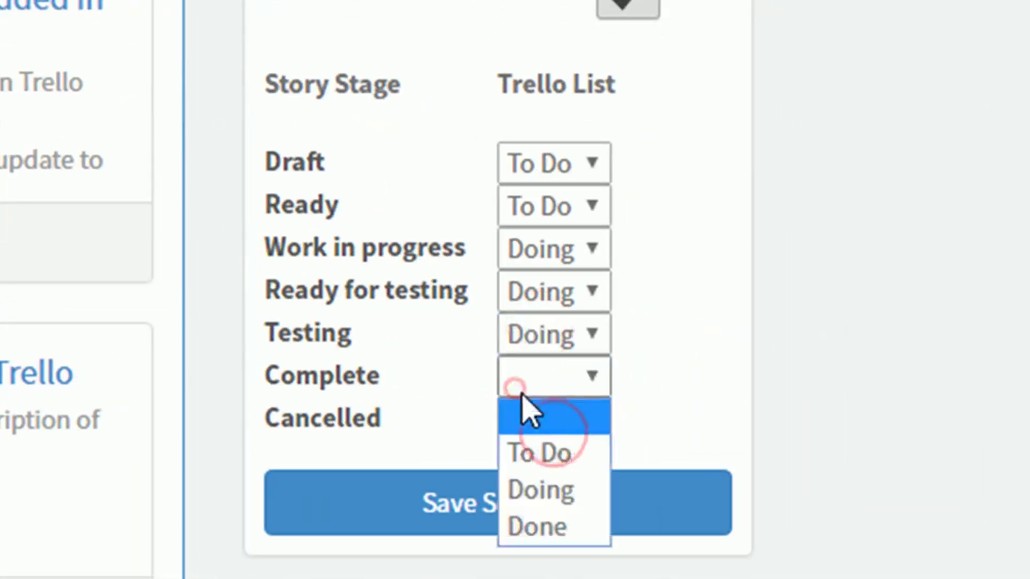
click(559, 526)
click(538, 569)
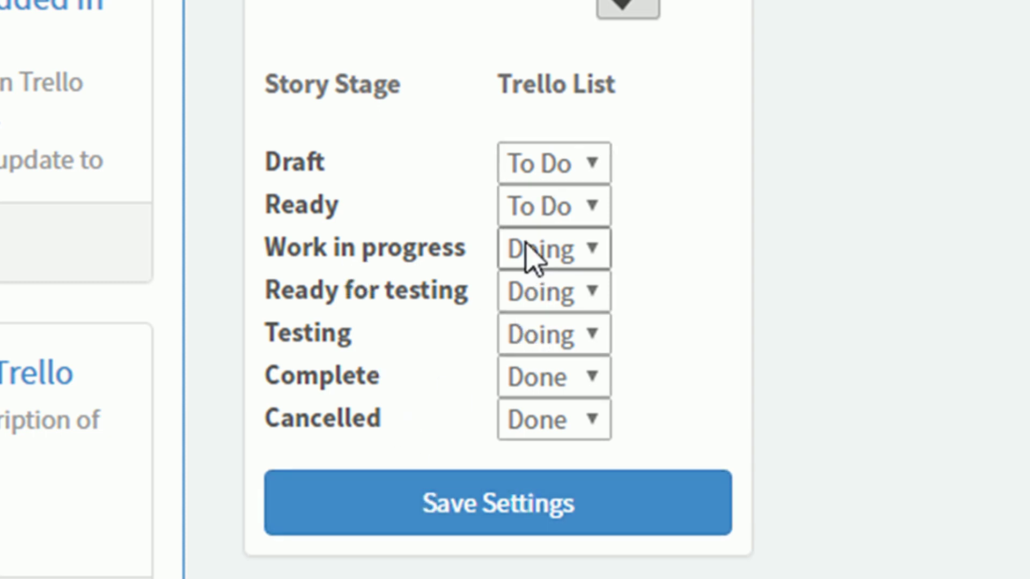
click(363, 505)
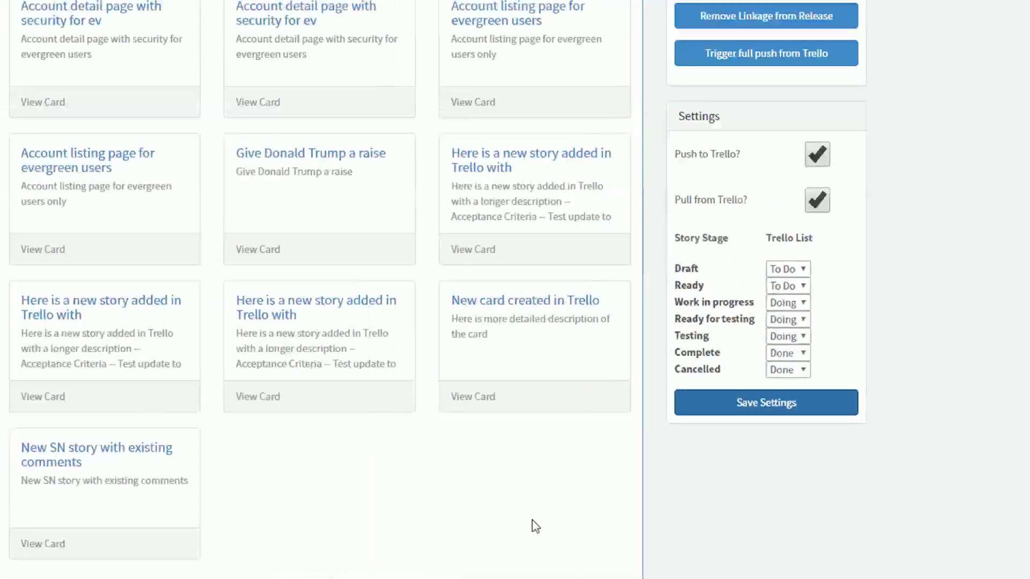
scroll(646, 495, up, 3)
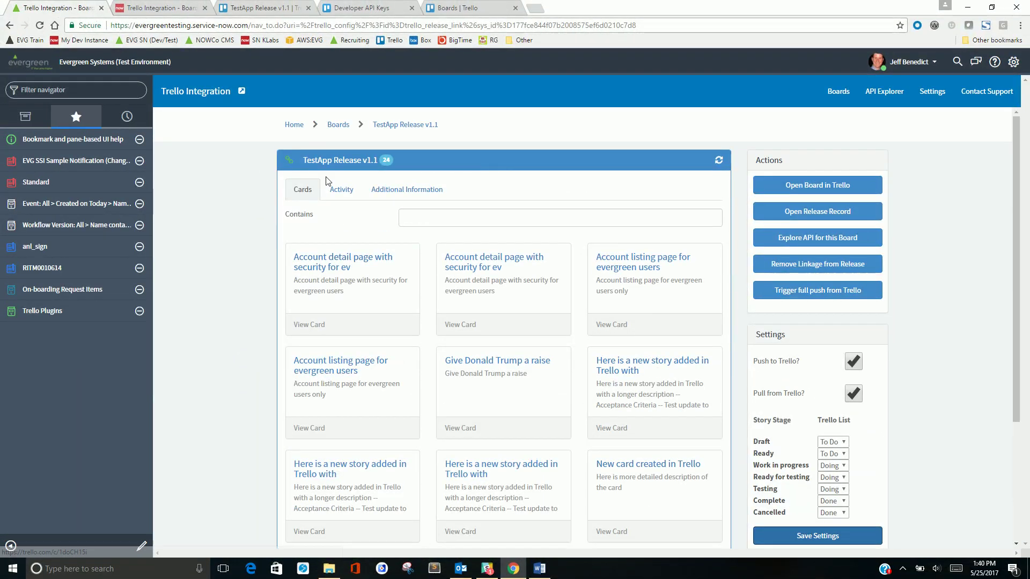
Refresh the board's integration activity to show the pending push for 'Test story within SN on May 25'
click(342, 191)
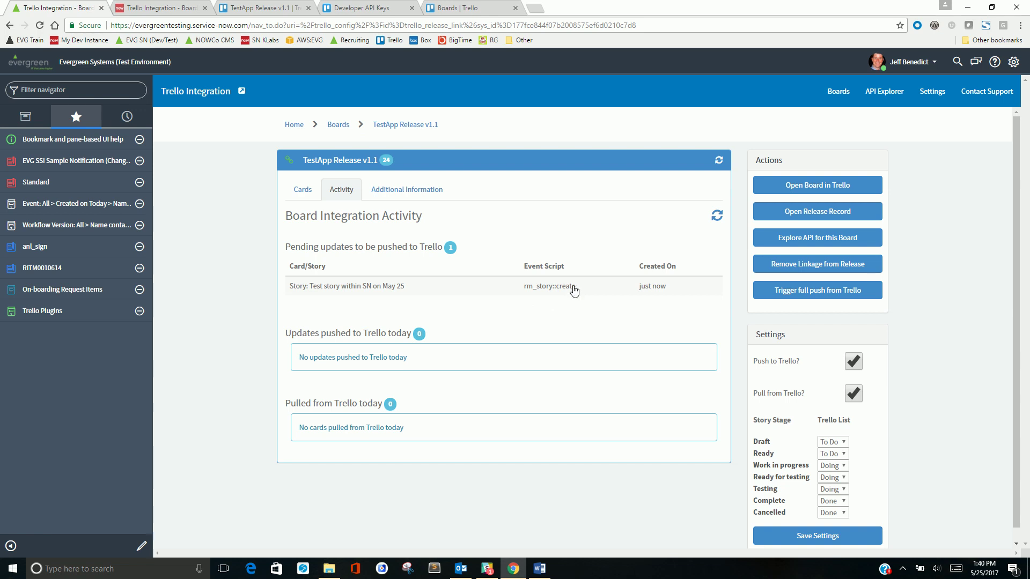
click(716, 220)
click(716, 220)
click(24, 116)
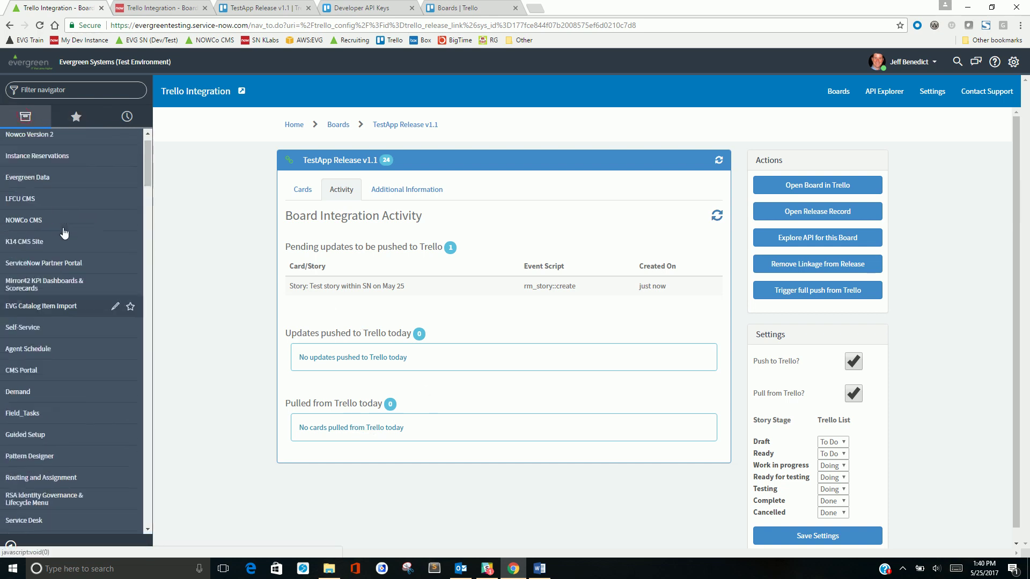
Filter the navigator for 'trello', review the Sync Data scheduled job, then list Trello Outbound Events
click(36, 90)
text(trello)
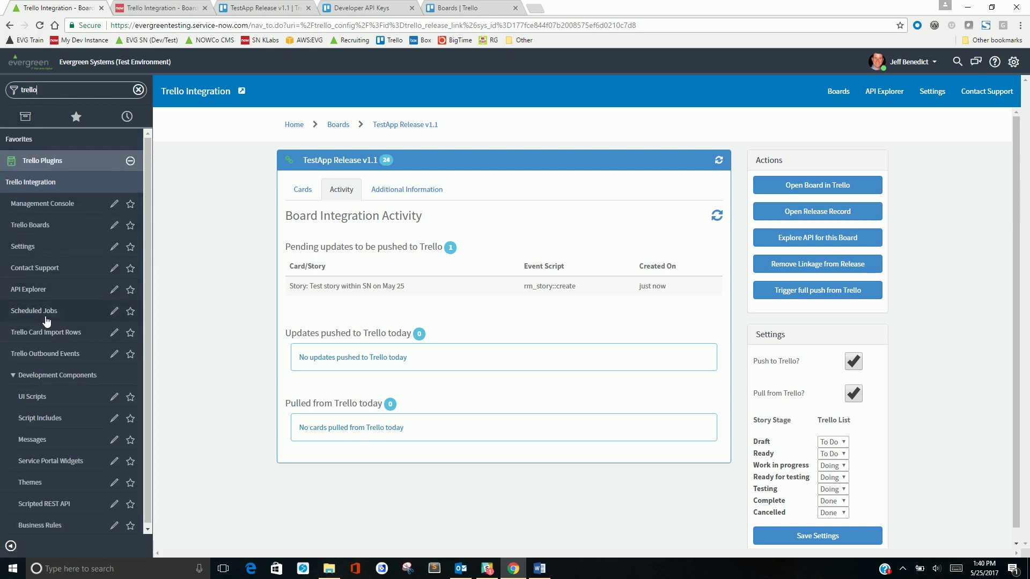
click(70, 316)
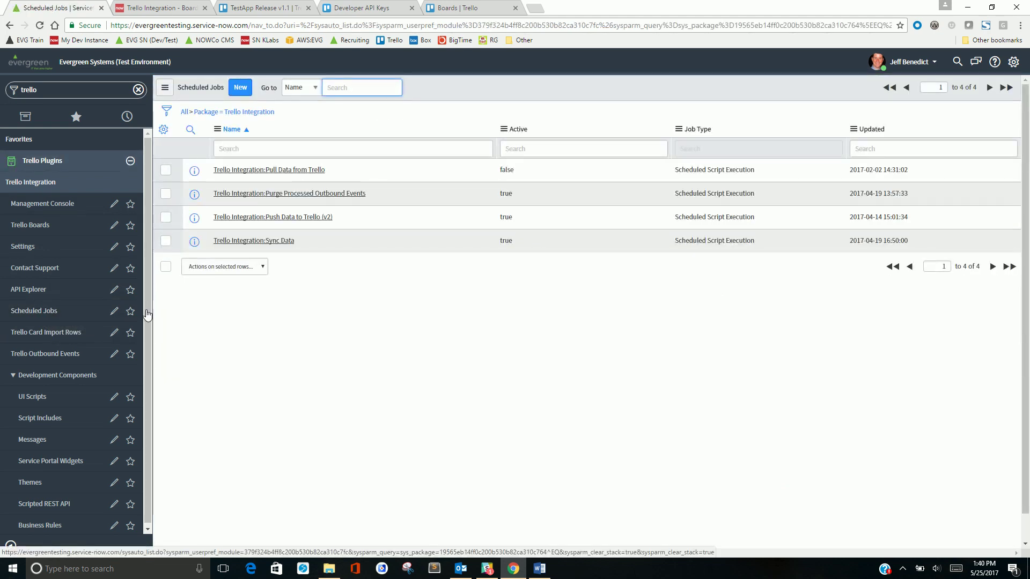
click(241, 242)
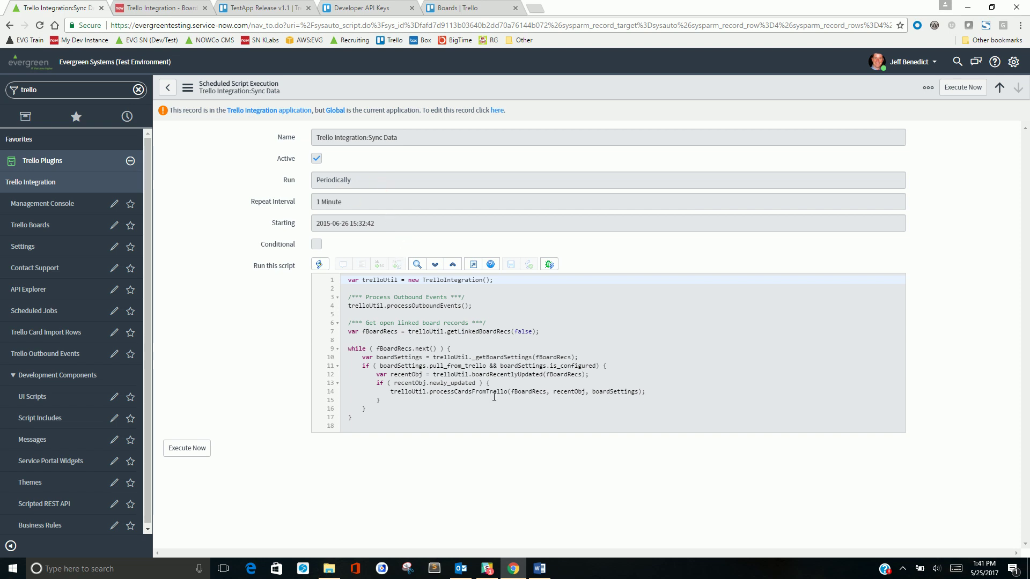
click(34, 360)
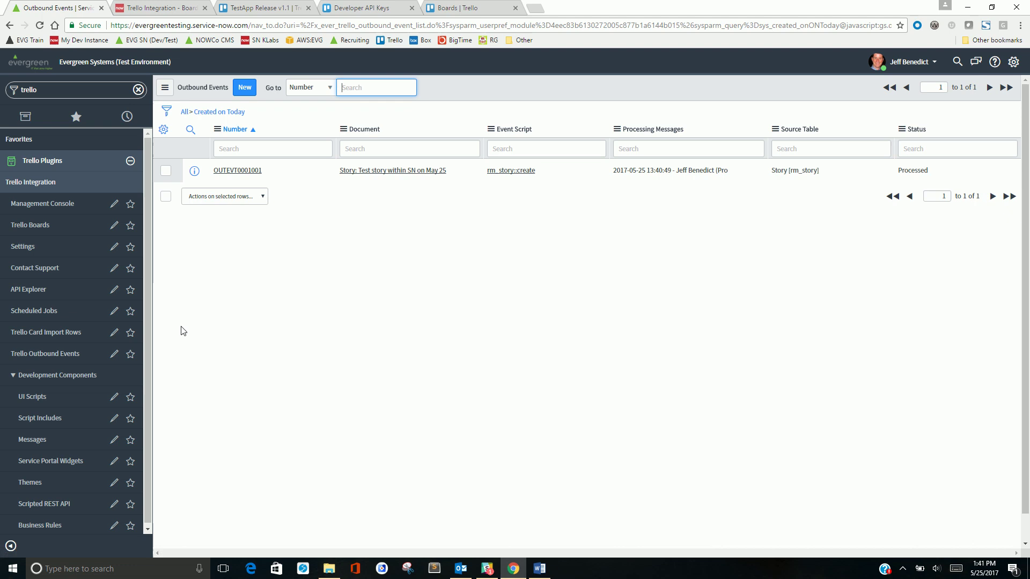
click(22, 358)
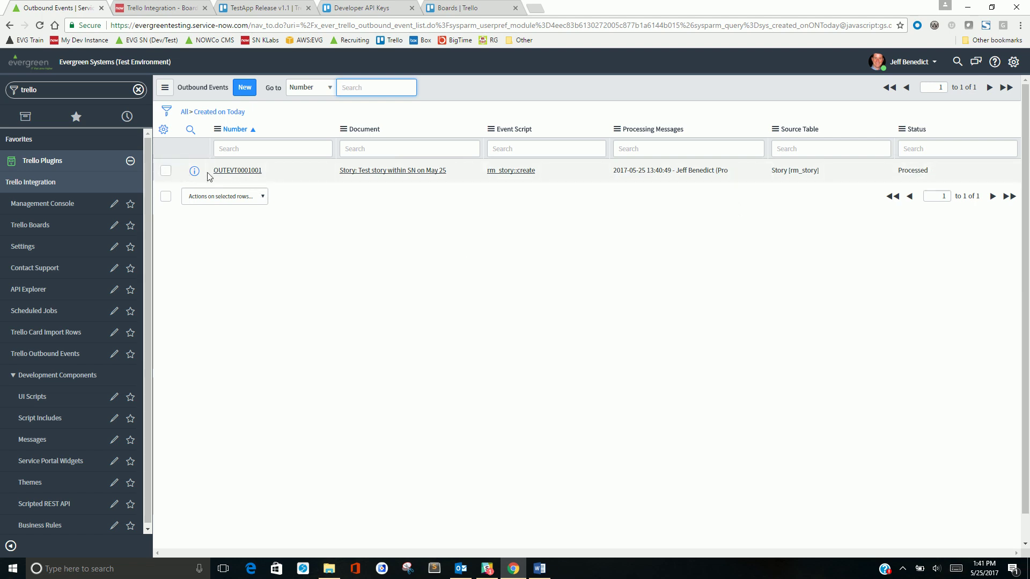
click(232, 170)
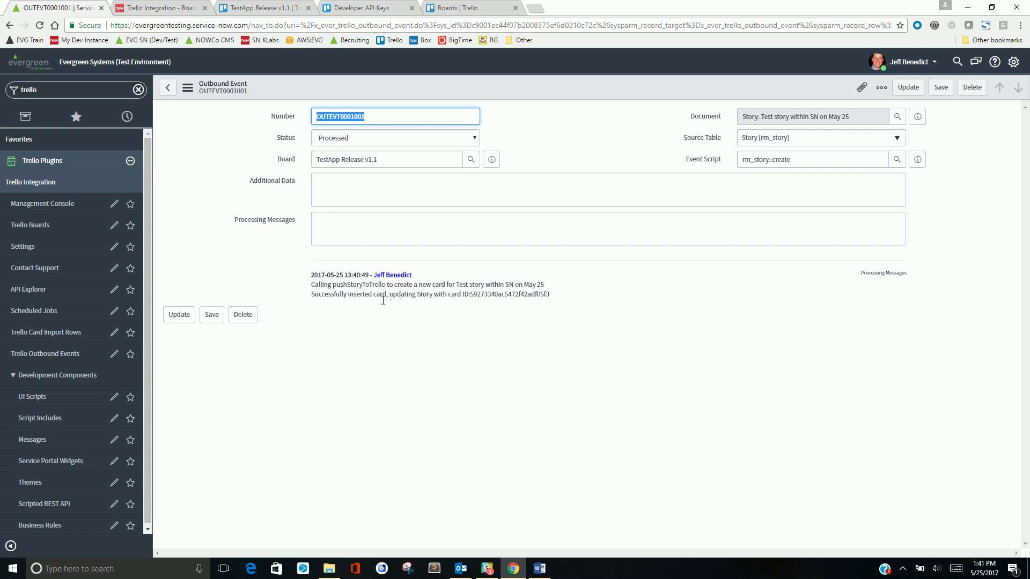
click(167, 88)
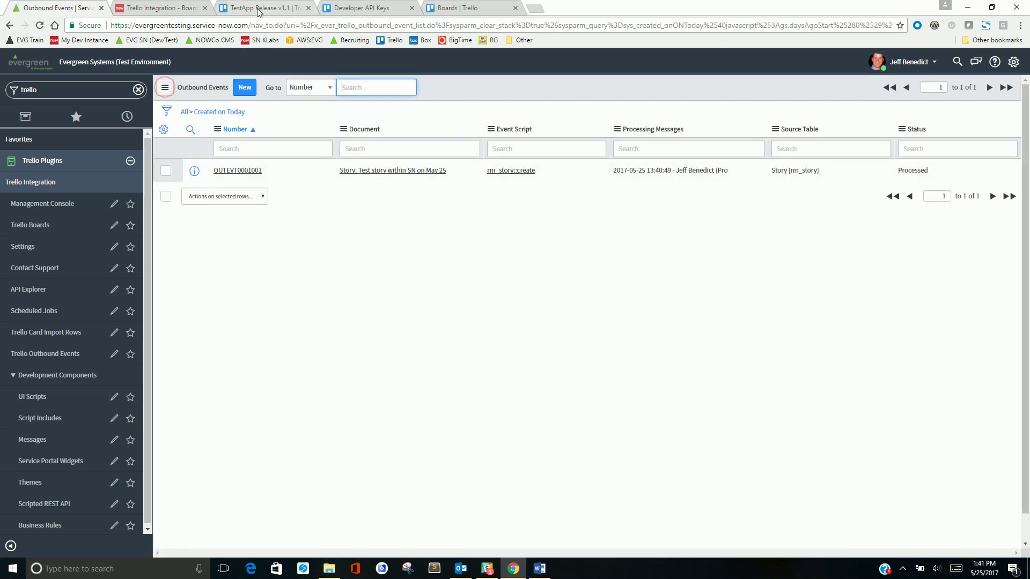
click(258, 9)
Reopen the TestApp Release V1.1 board from the boards list and show its integration activity
click(182, 8)
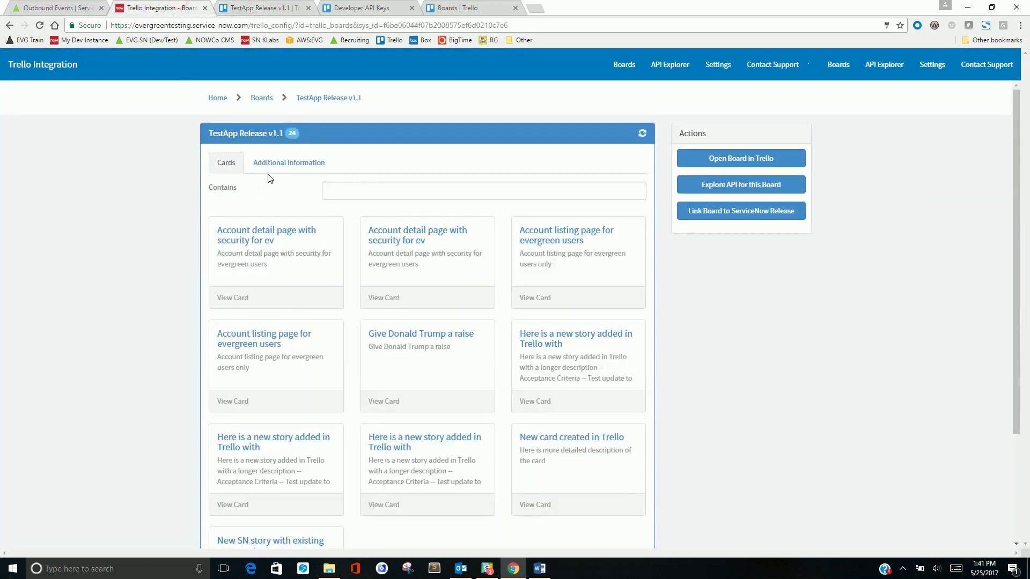
click(51, 8)
click(182, 8)
click(262, 98)
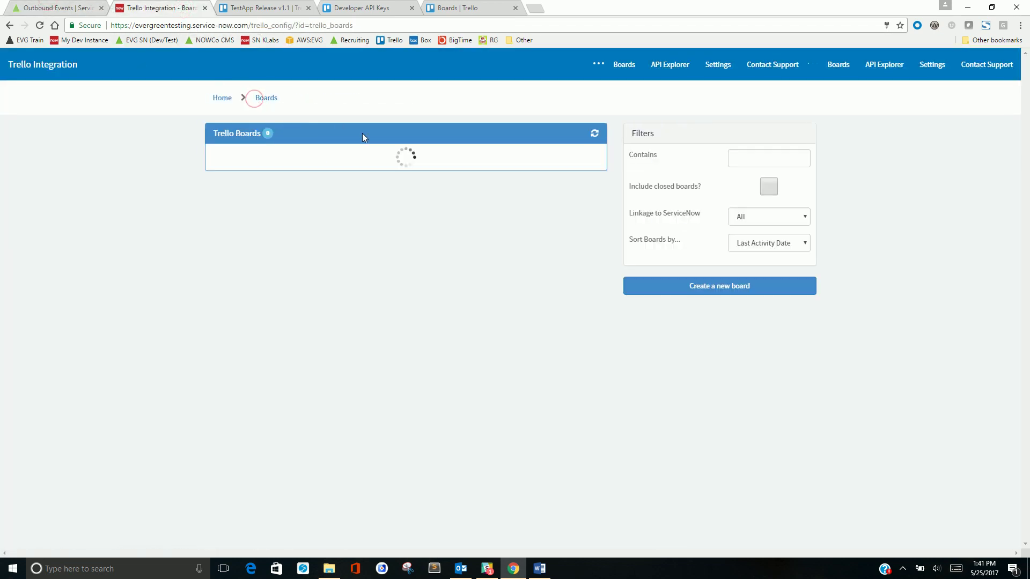
click(250, 194)
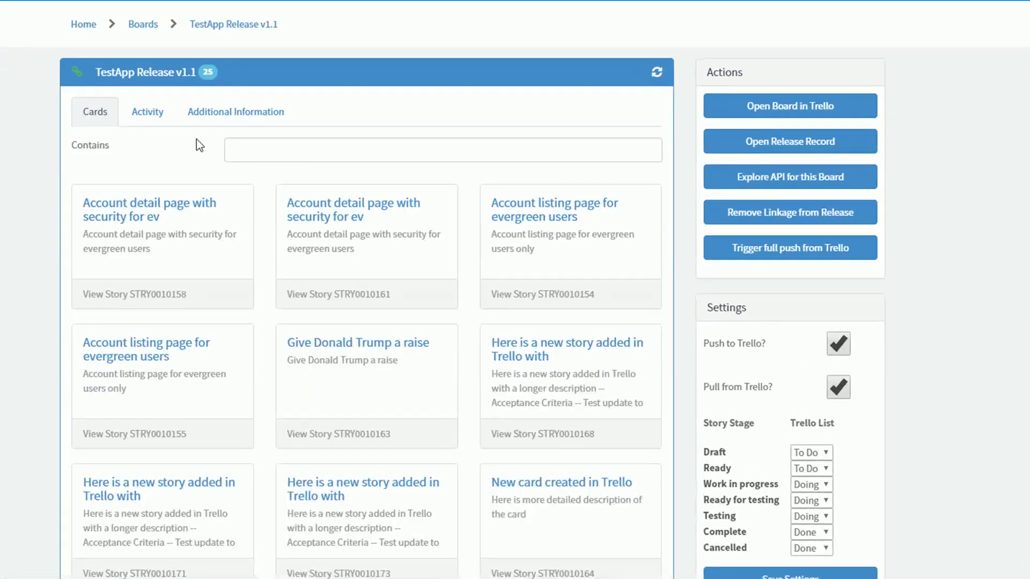
click(272, 169)
Scroll through the integration activity, then switch to the TestApp Release v1.1 board in Trello
scroll(268, 248, down, 3)
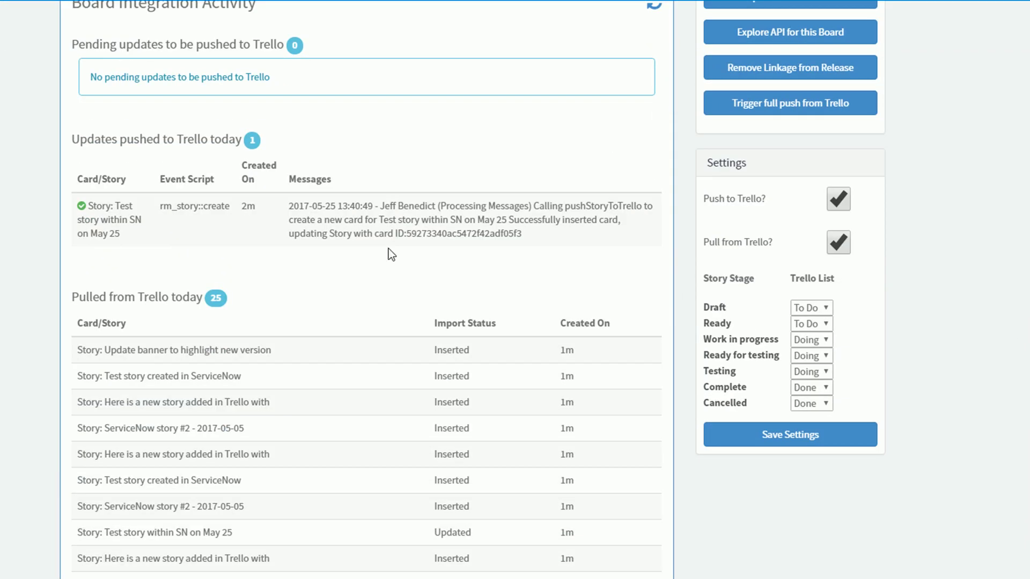
scroll(414, 246, down, 3)
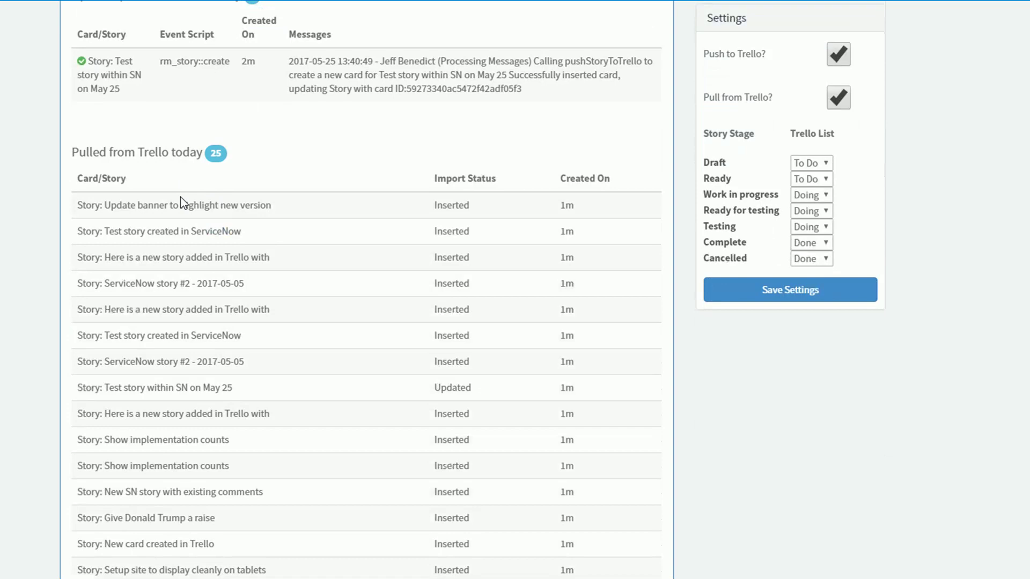
scroll(314, 524, down, 5)
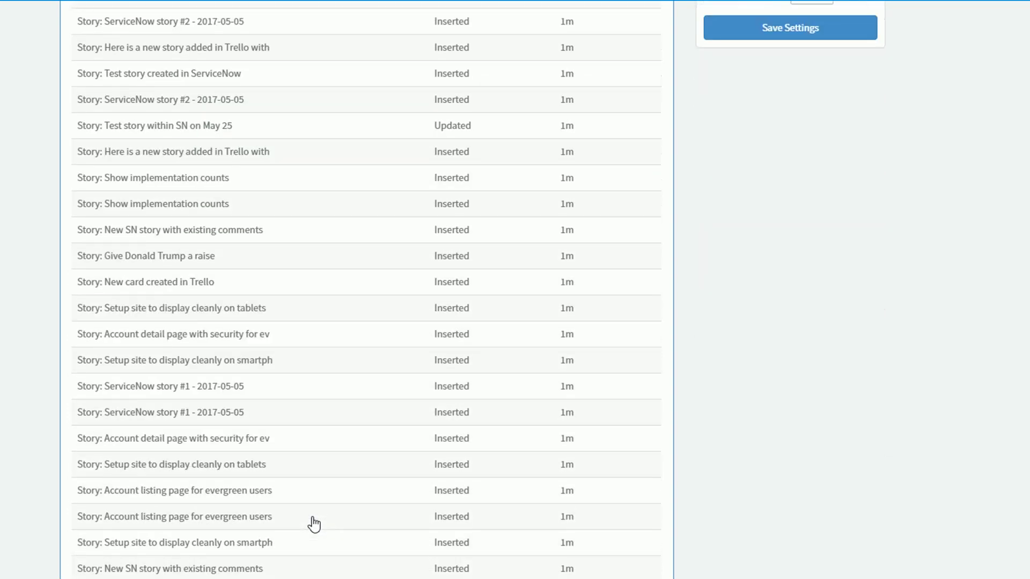
scroll(314, 524, up, 7)
scroll(268, 506, down, 6)
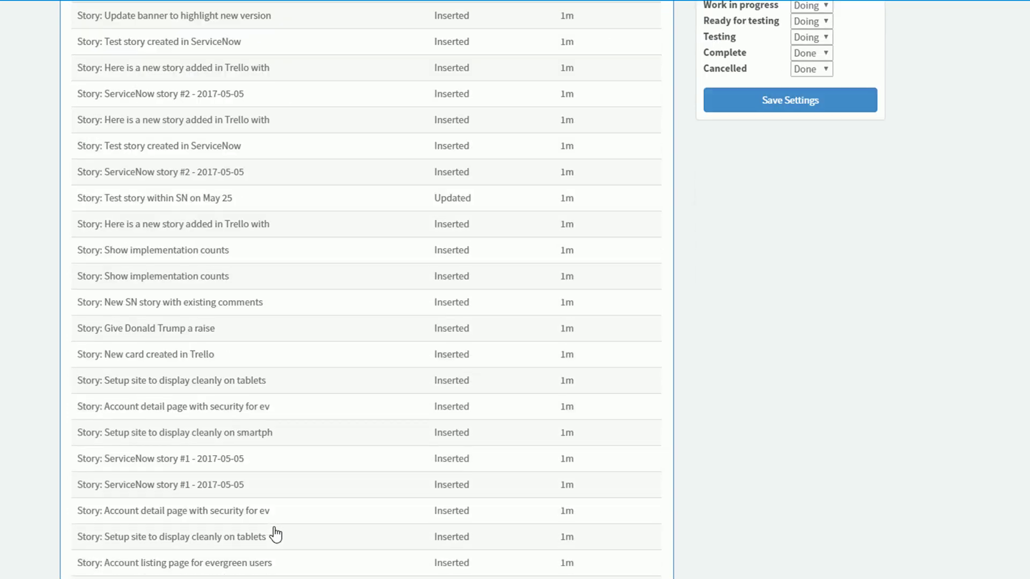
scroll(273, 533, up, 10)
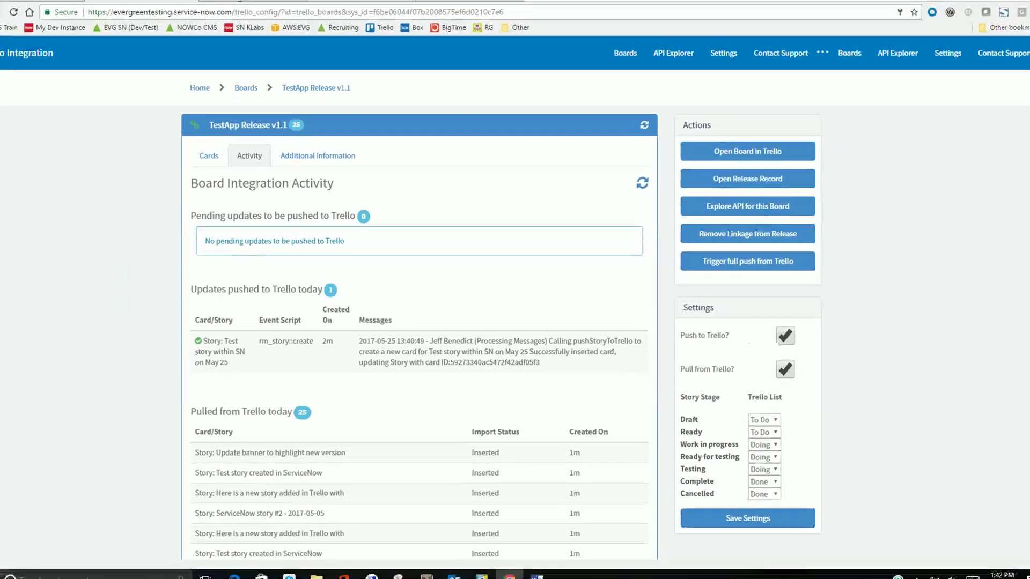
click(253, 4)
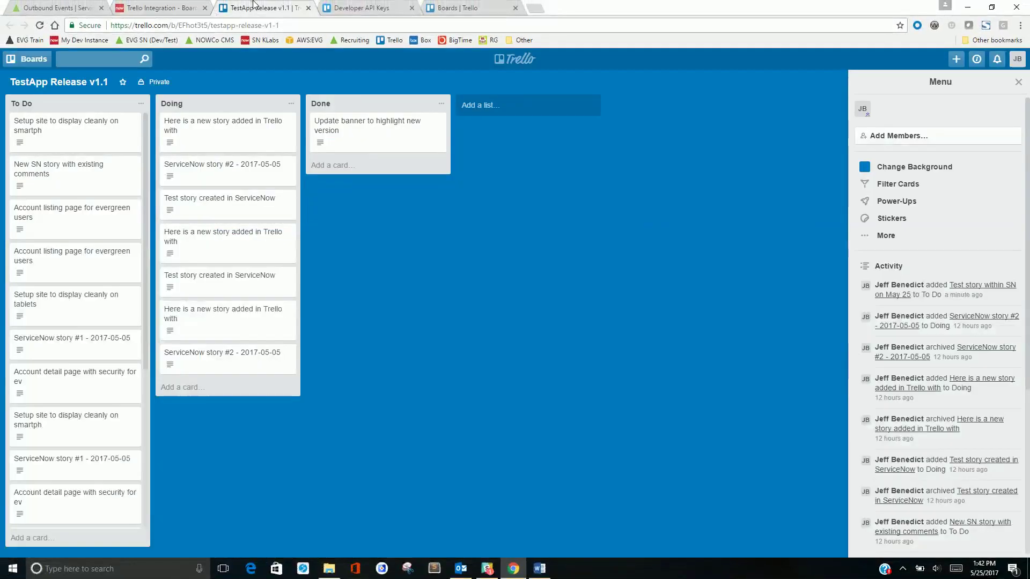
Search the board for 'may', view the 'Test story within SN on May 25' card, and scroll To Do to its end
click(88, 60)
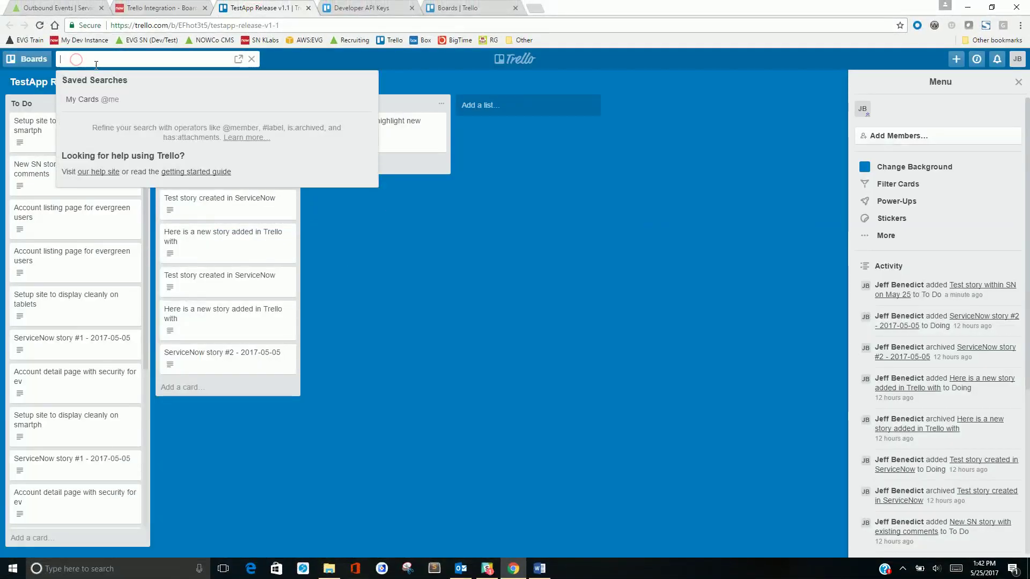
text(may 25)
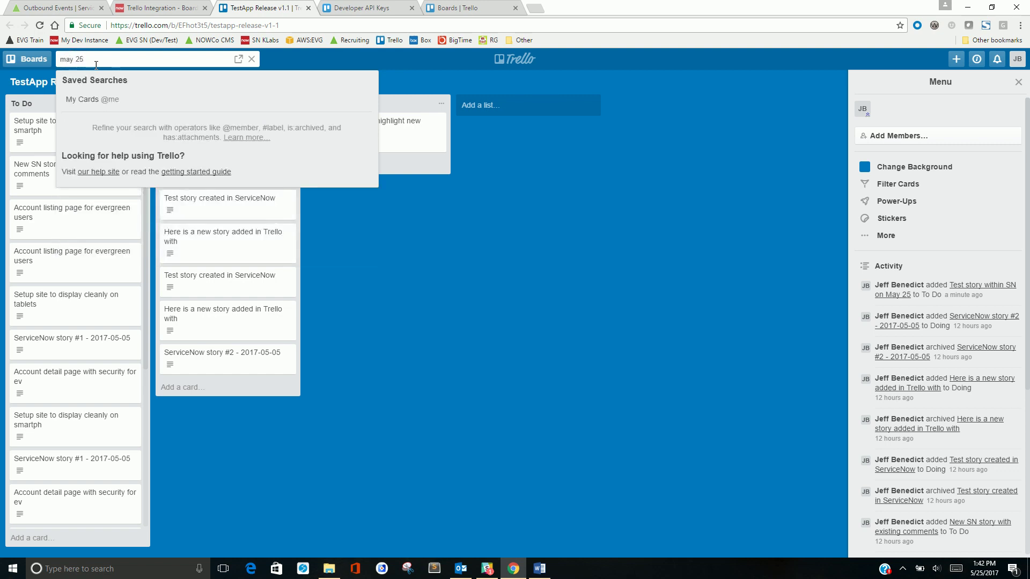
click(89, 110)
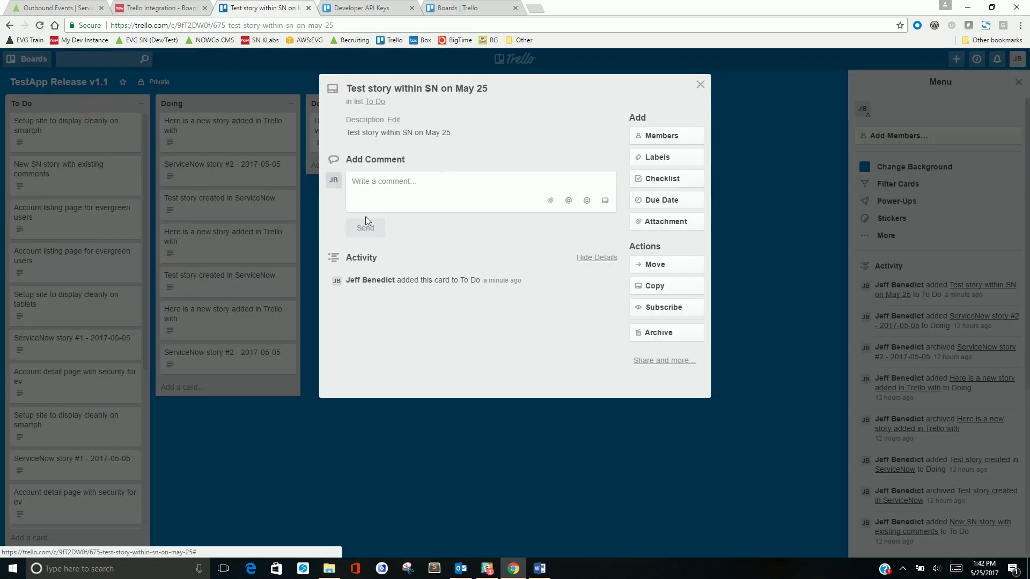
click(701, 85)
drag(147, 334, 140, 507)
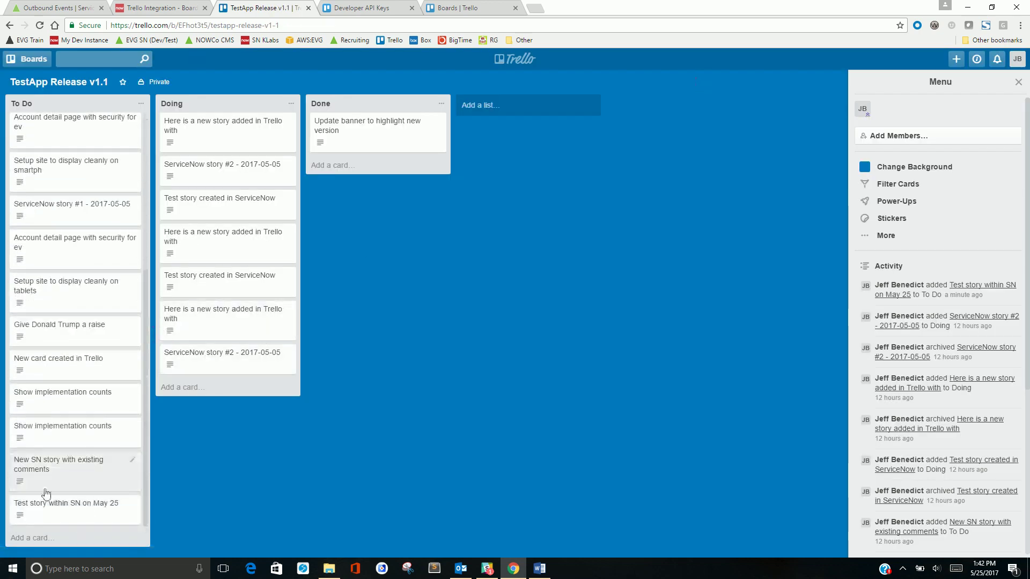
Open the TestApp Release v1.1 release record and scroll to its 24 stories
click(150, 7)
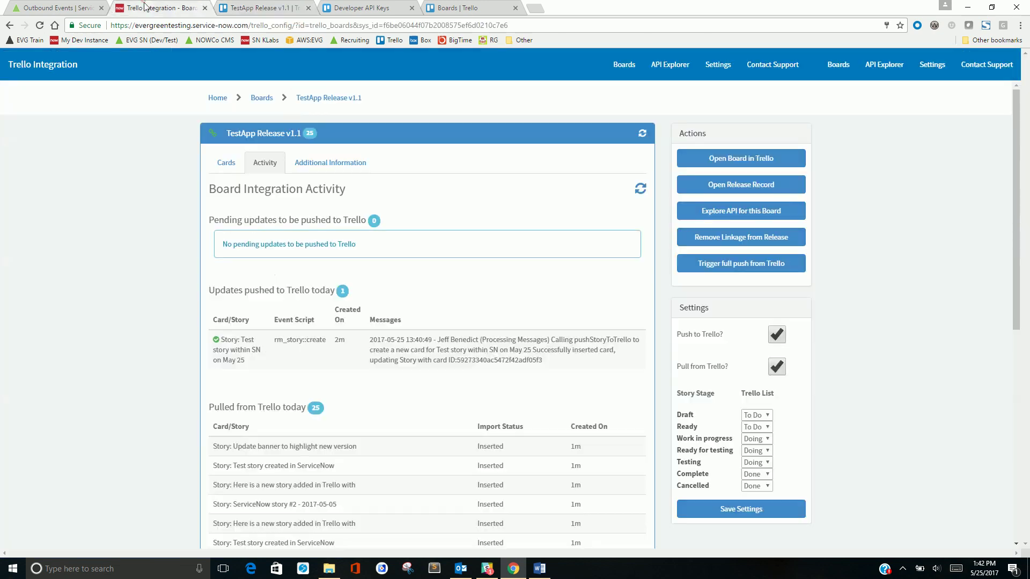
click(707, 187)
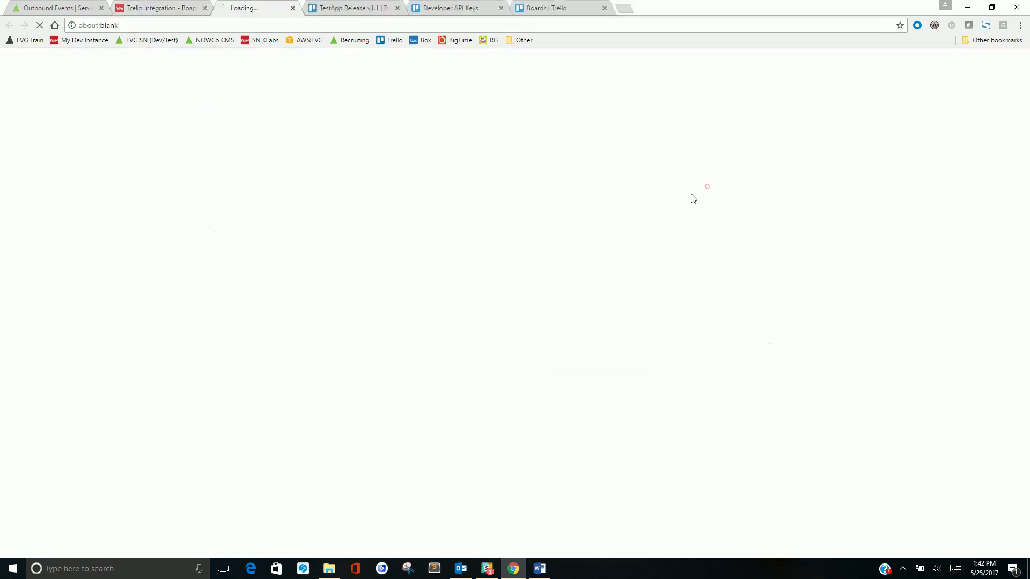
scroll(215, 355, down, 8)
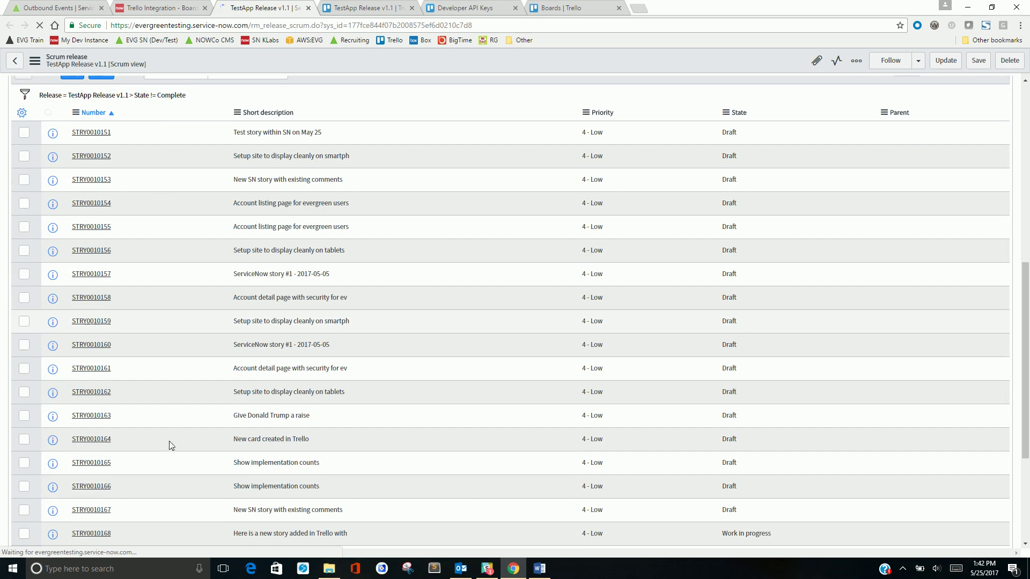
scroll(202, 304, up, 4)
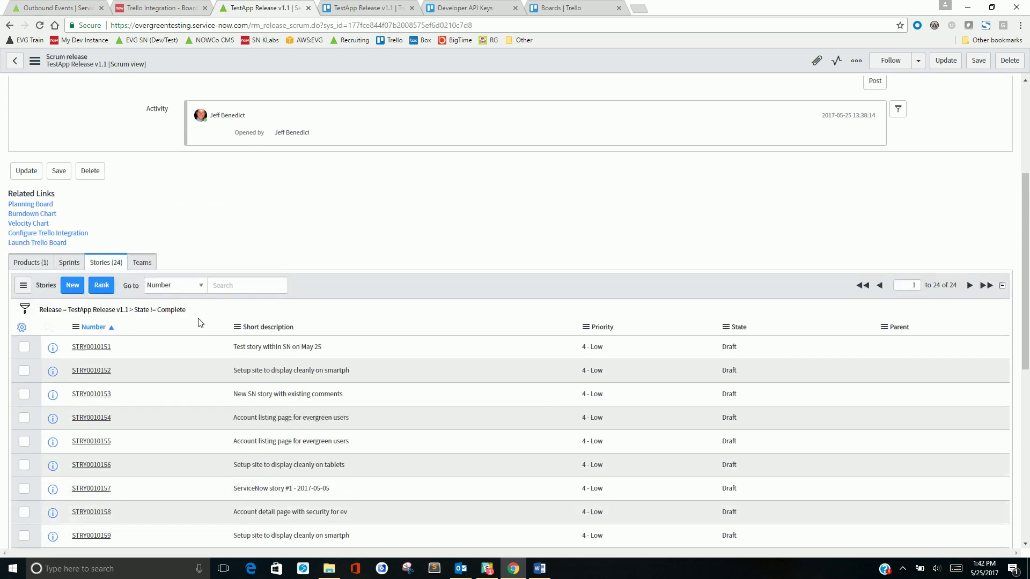
scroll(200, 321, down, 2)
Open story STRY0010151 and set its state to Work in progress
click(89, 239)
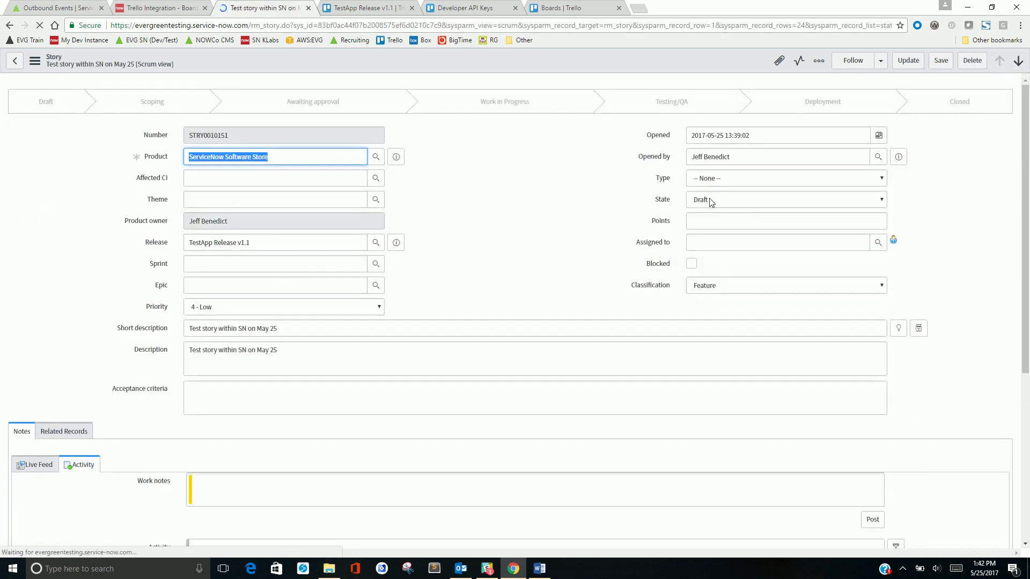
click(723, 201)
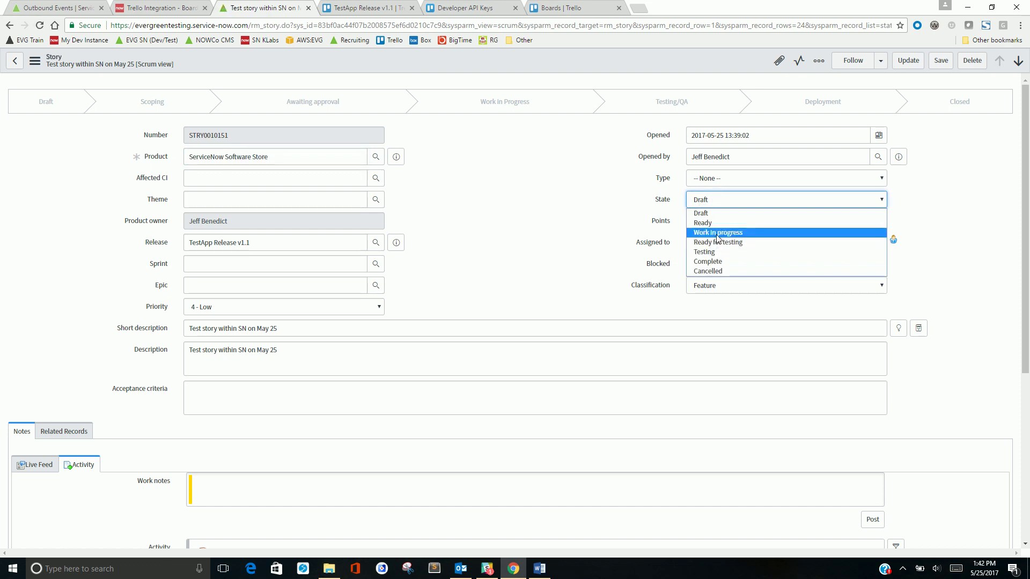
click(717, 234)
Add acceptance criteria and a work note to the story, then save it
click(279, 403)
text(Here is acceptance criteria)
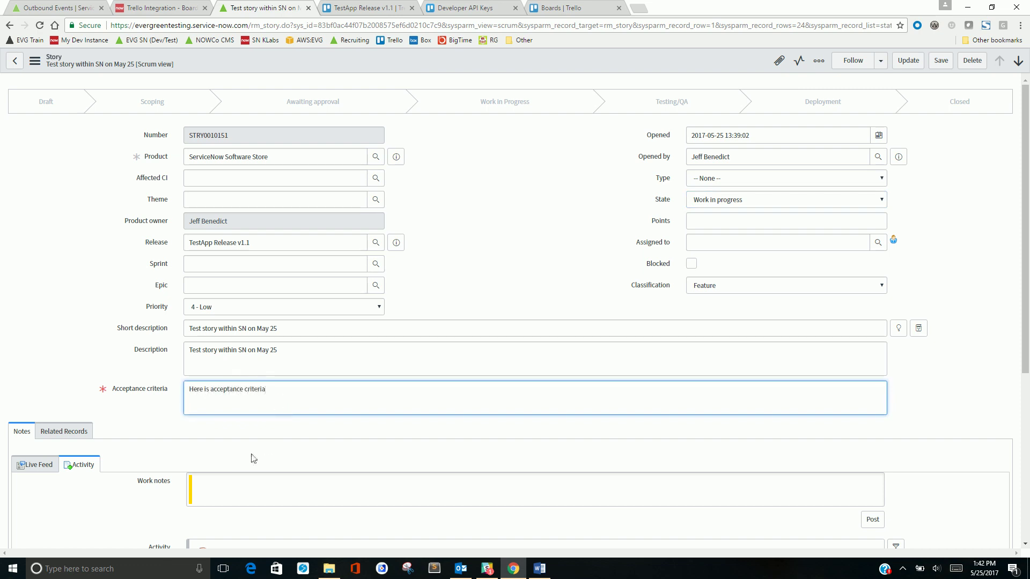
click(232, 484)
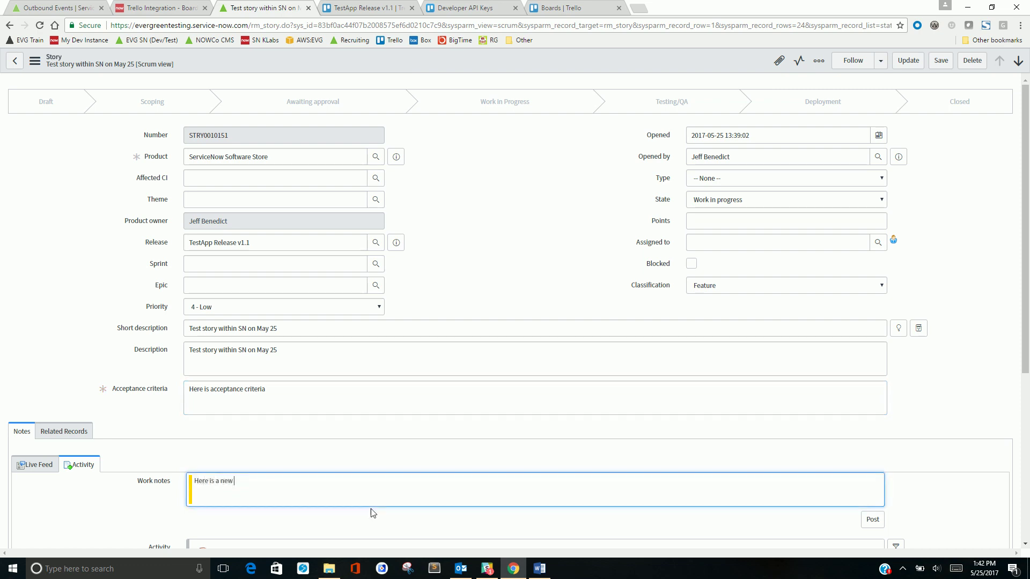
right_click(337, 59)
click(338, 75)
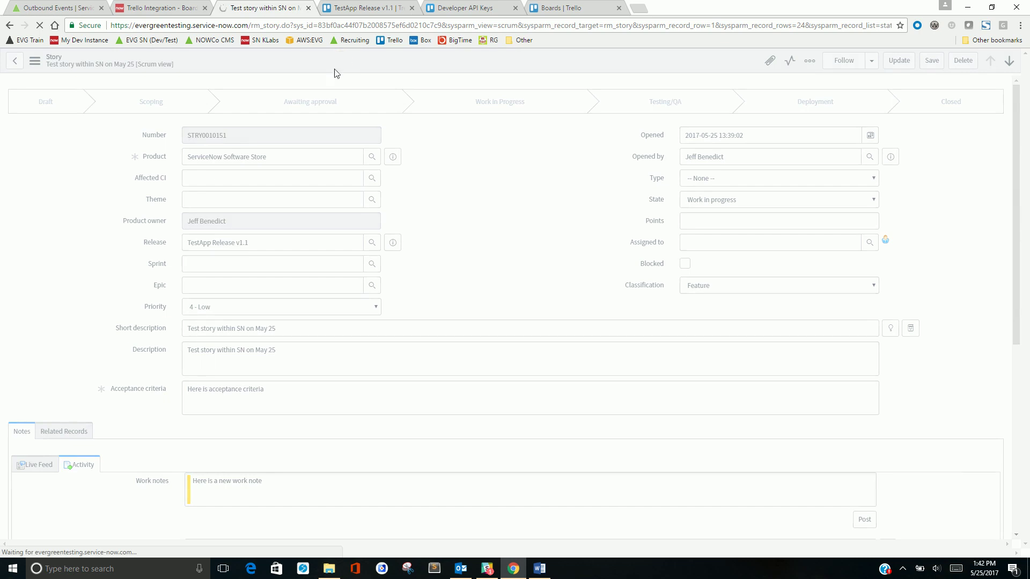
Review the story's three pending updates and open the API explorer for the TestApp Release v1.1 board
click(168, 7)
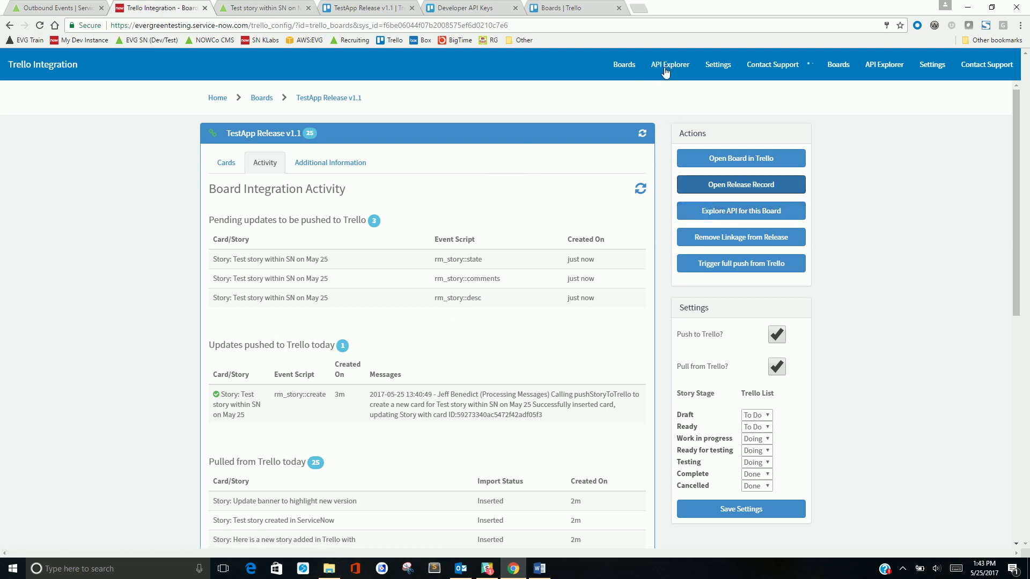
click(733, 213)
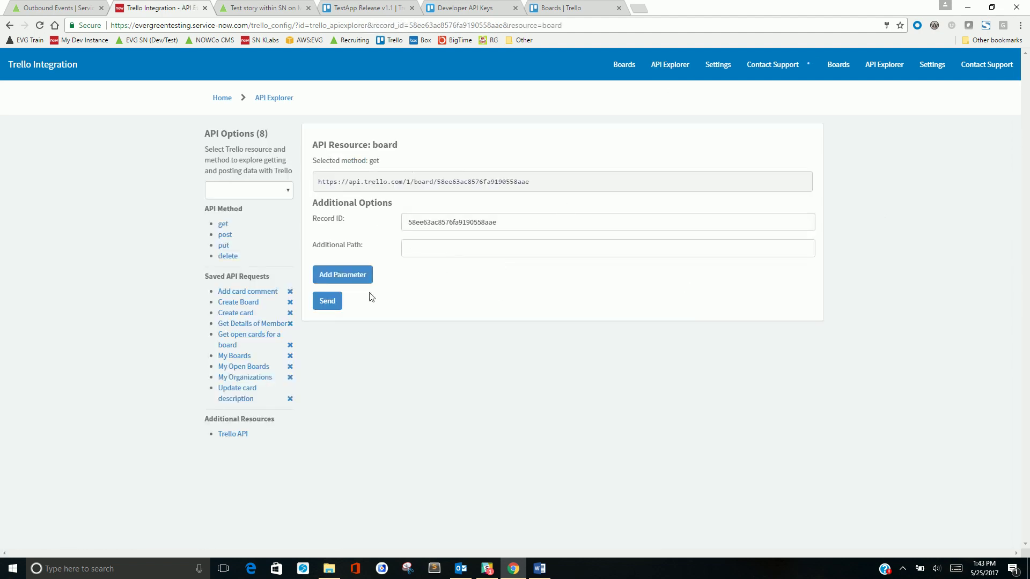
Send the board GET request, then load and send the saved My Open Boards request
click(330, 301)
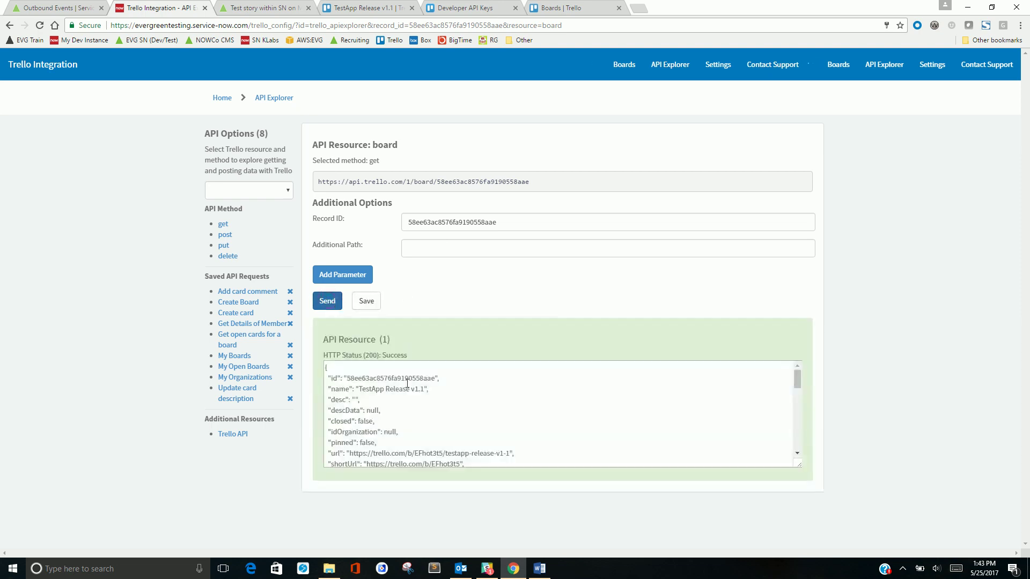
scroll(342, 376, down, 7)
scroll(341, 375, up, 3)
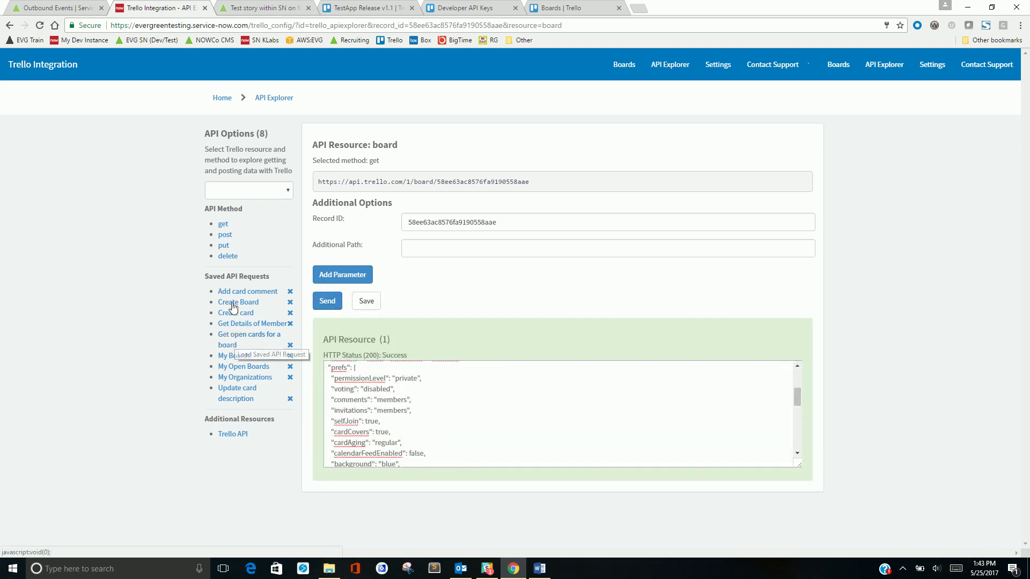
click(235, 369)
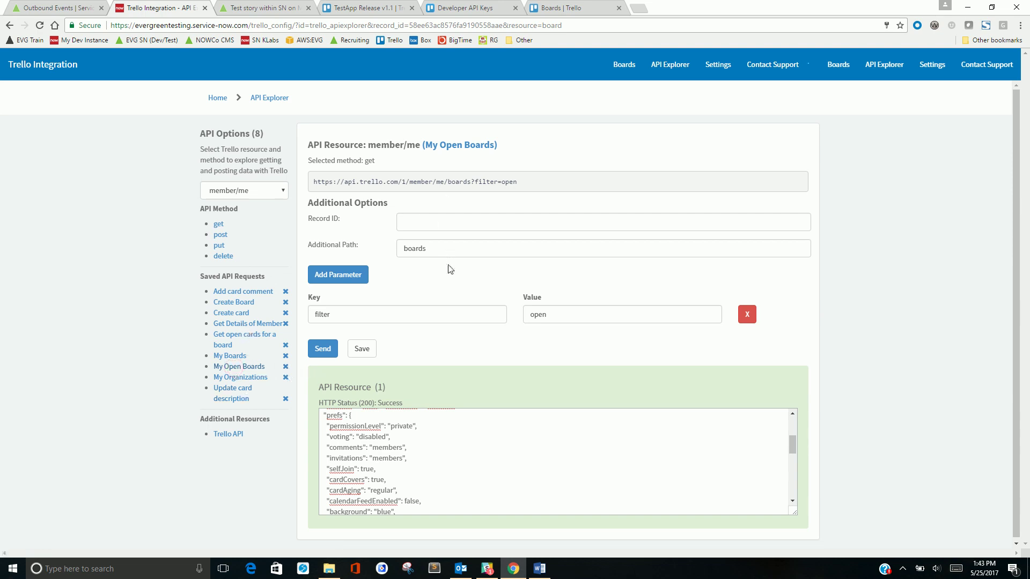
click(322, 350)
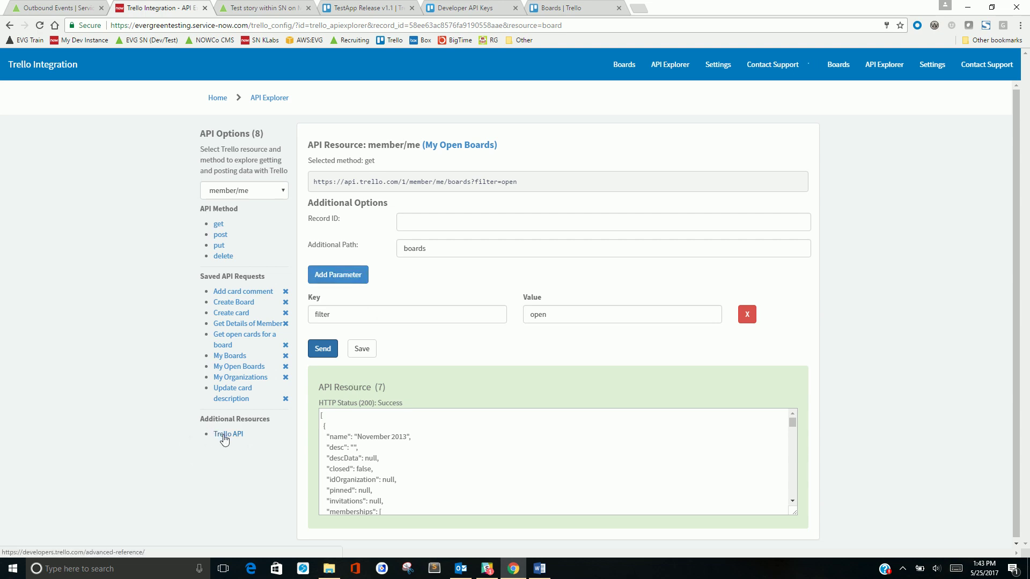
Save the request as 'My Open Boards My Version'
click(358, 354)
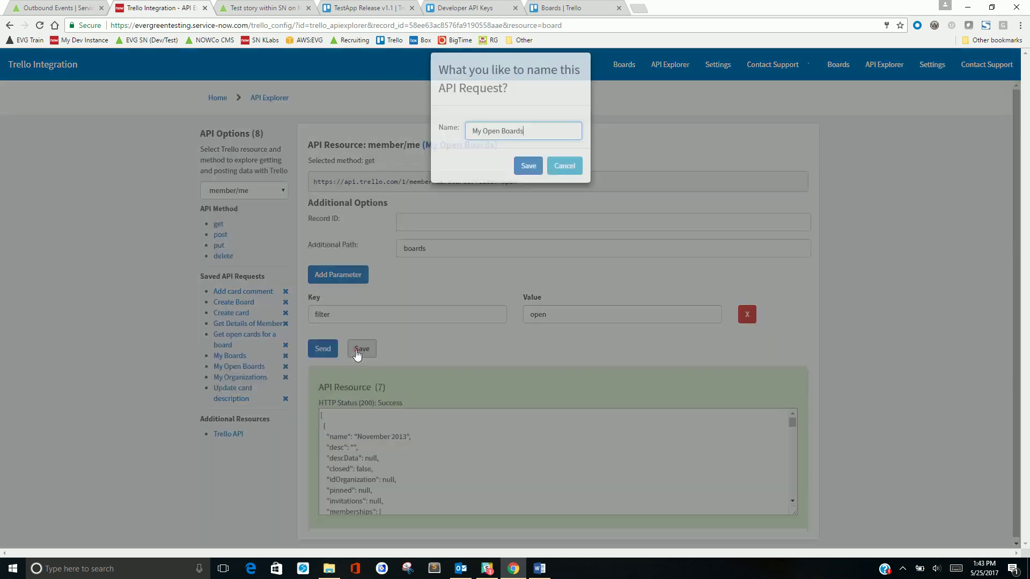
click(536, 147)
text(Myu)
key(BackSpace)
key(BackSpace)
text(Version)
click(532, 178)
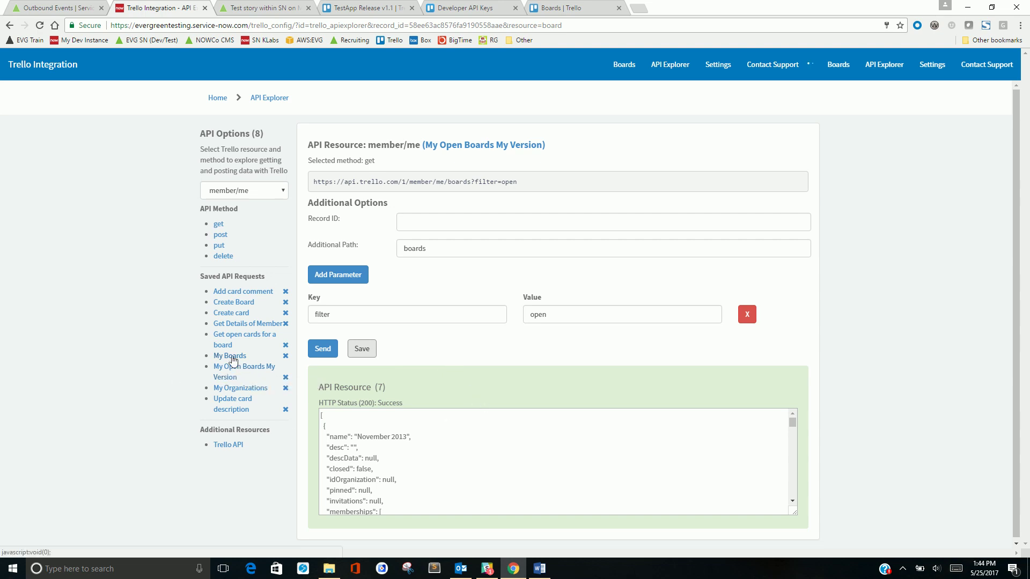
Load the Create Board request, then reopen the TestApp Release V1.1 board page
click(230, 302)
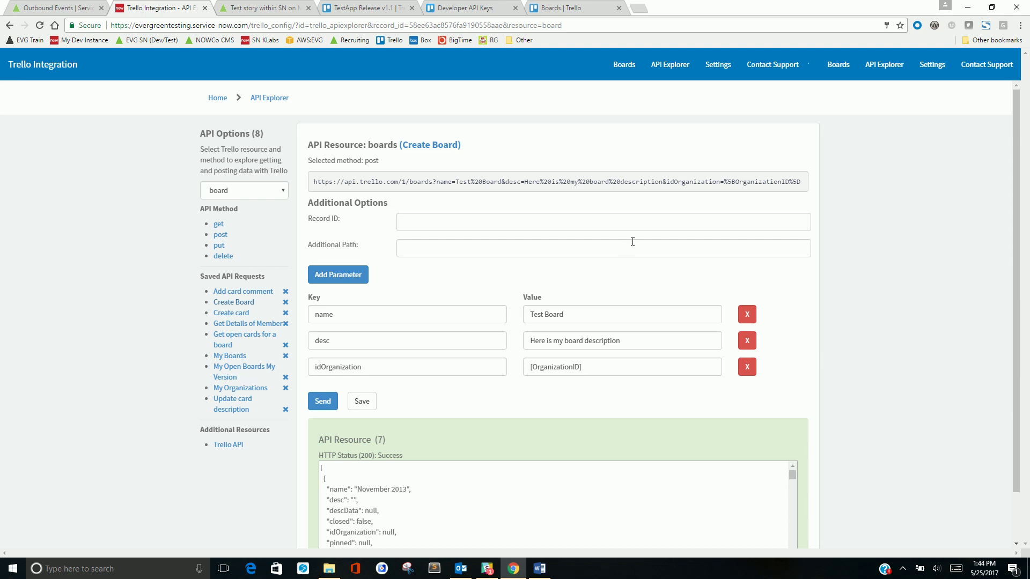
click(622, 65)
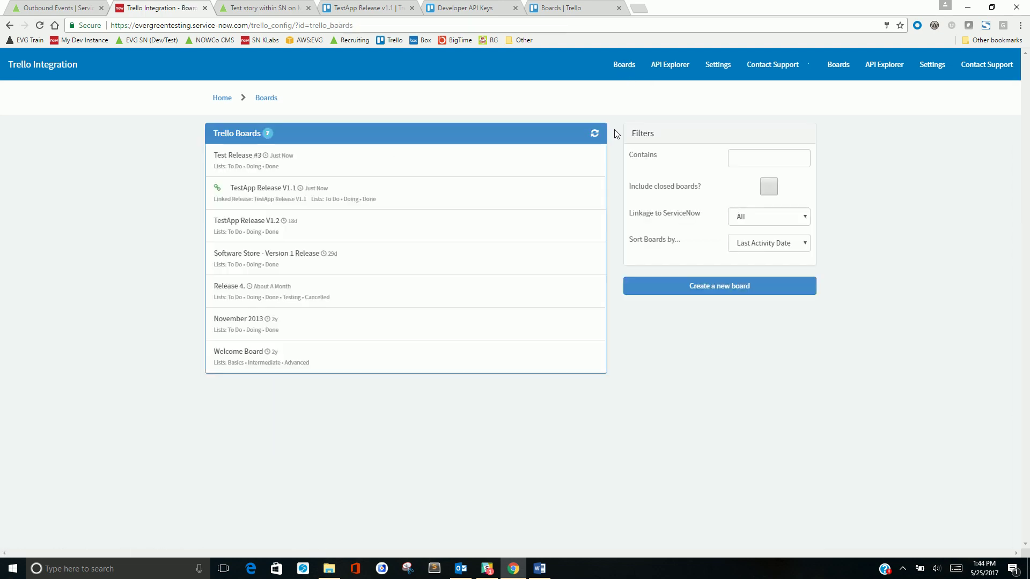
click(277, 199)
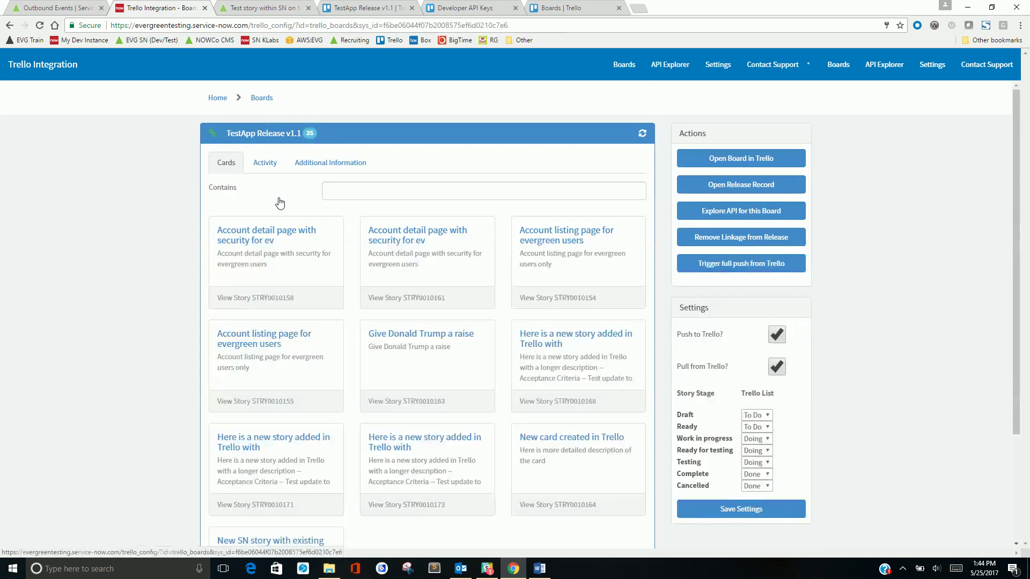
Post the comment 'Added comment from Trello' on the Test story within SN on May 25 card
click(380, 7)
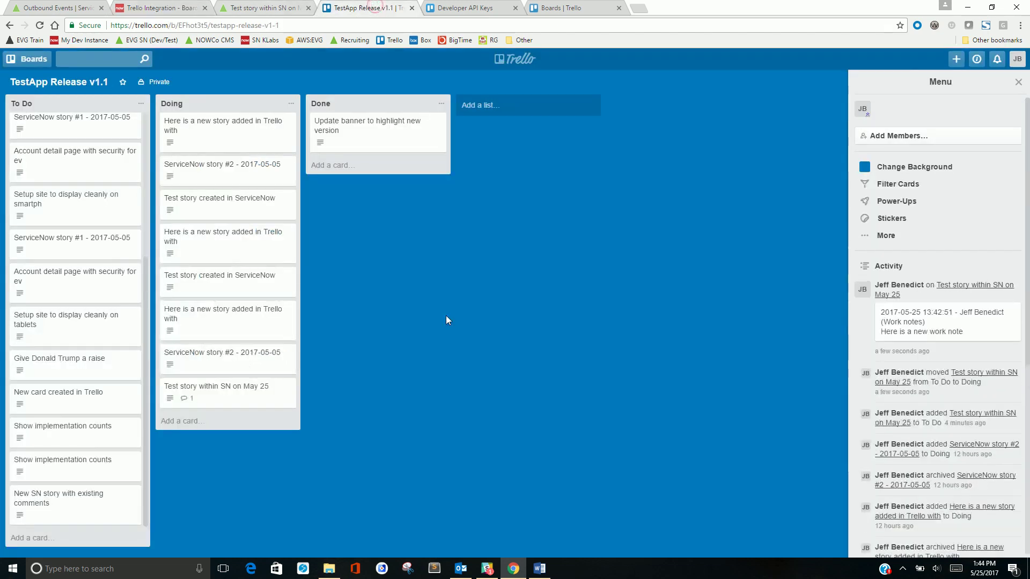
click(209, 387)
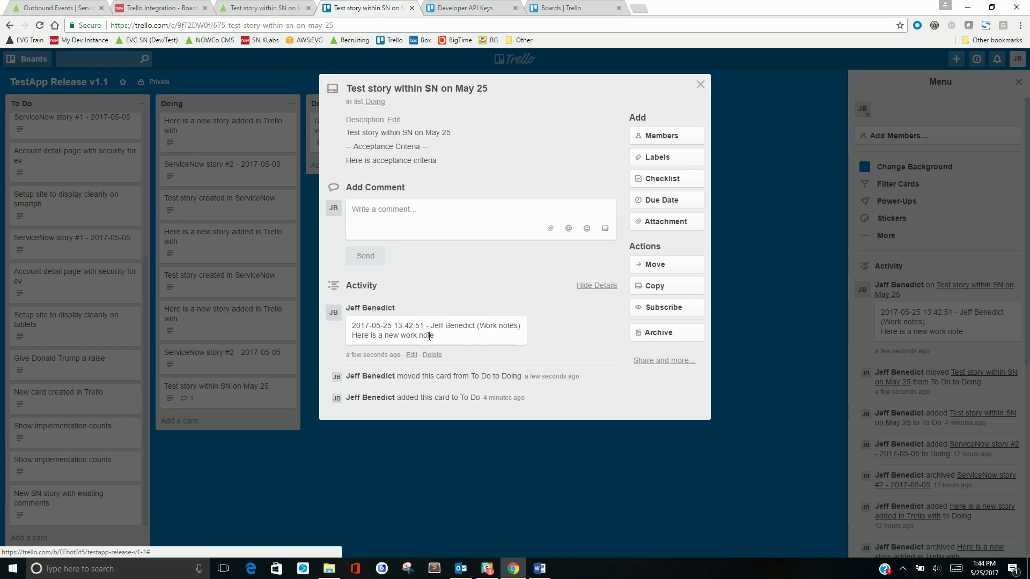
click(412, 225)
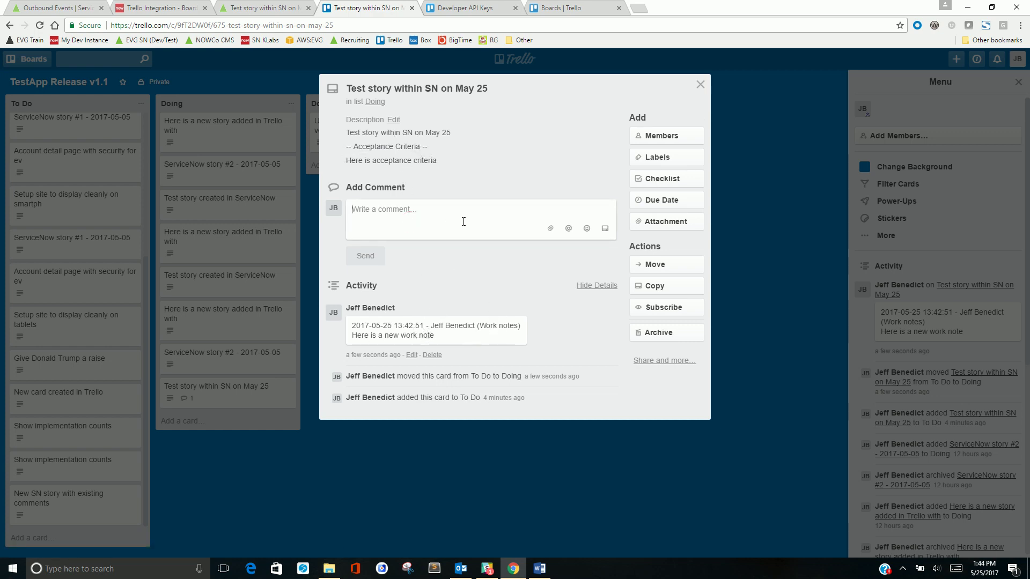
text(Added comment from Trello)
click(376, 256)
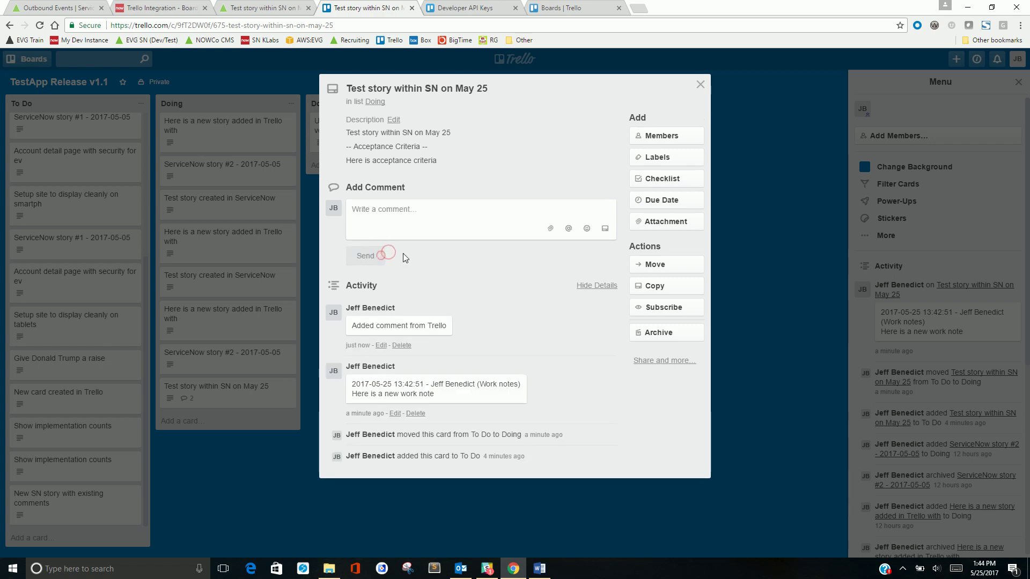
Check the matching ServiceNow story, then close and reopen the Trello card
click(263, 6)
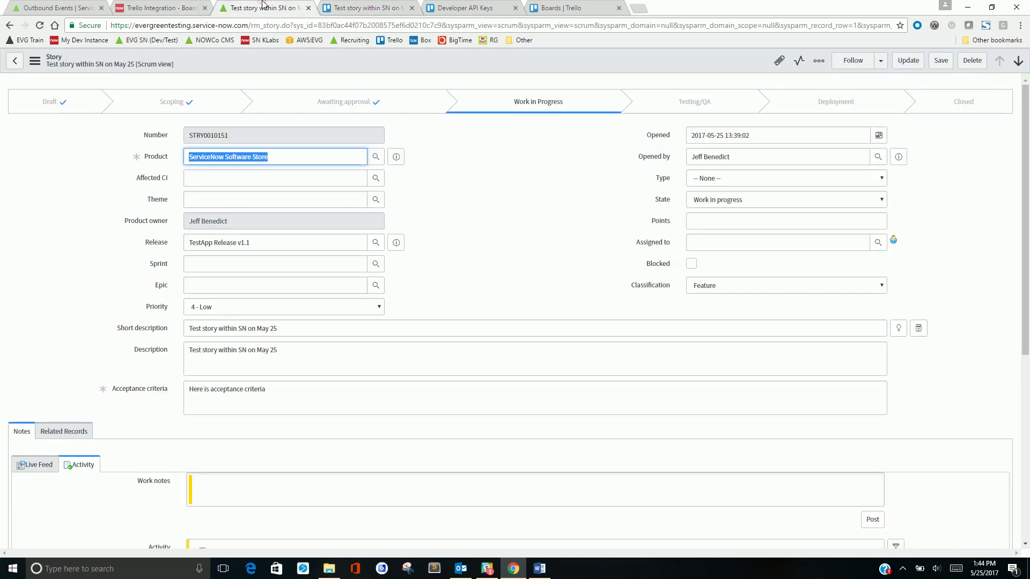
click(366, 9)
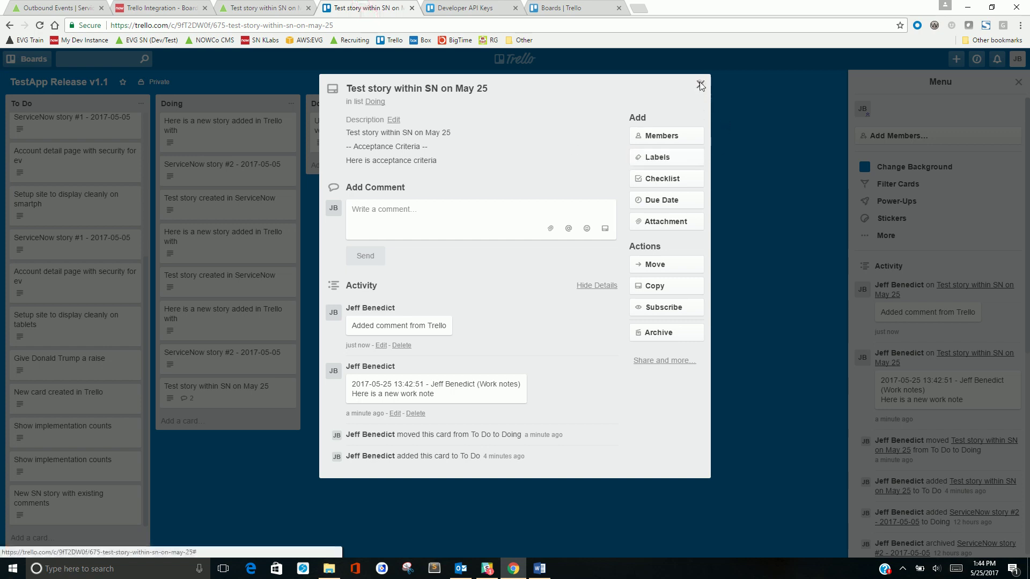
click(701, 84)
click(234, 389)
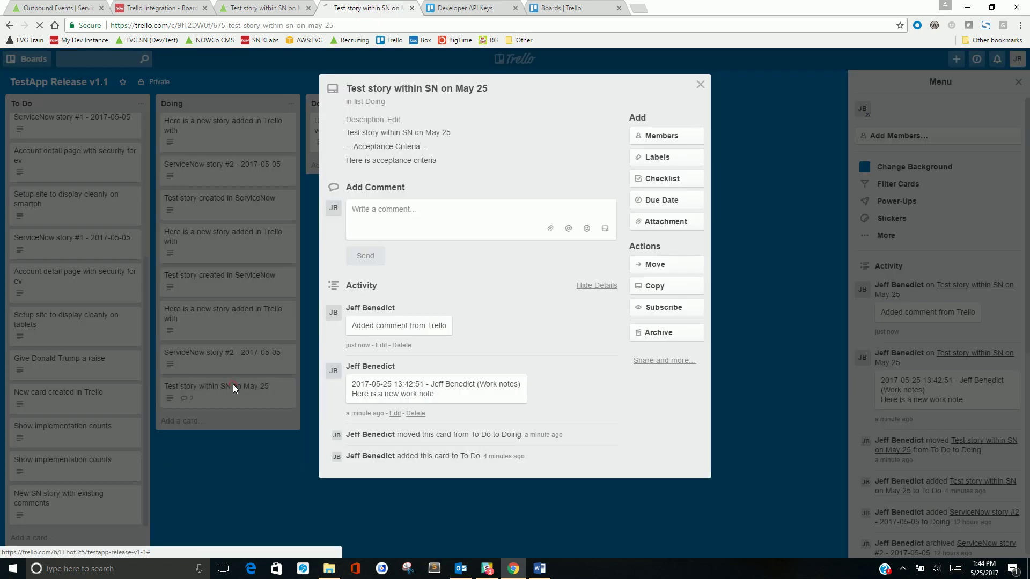
View the card's Move options, cancel without moving, close the card and return to ServiceNow
click(654, 266)
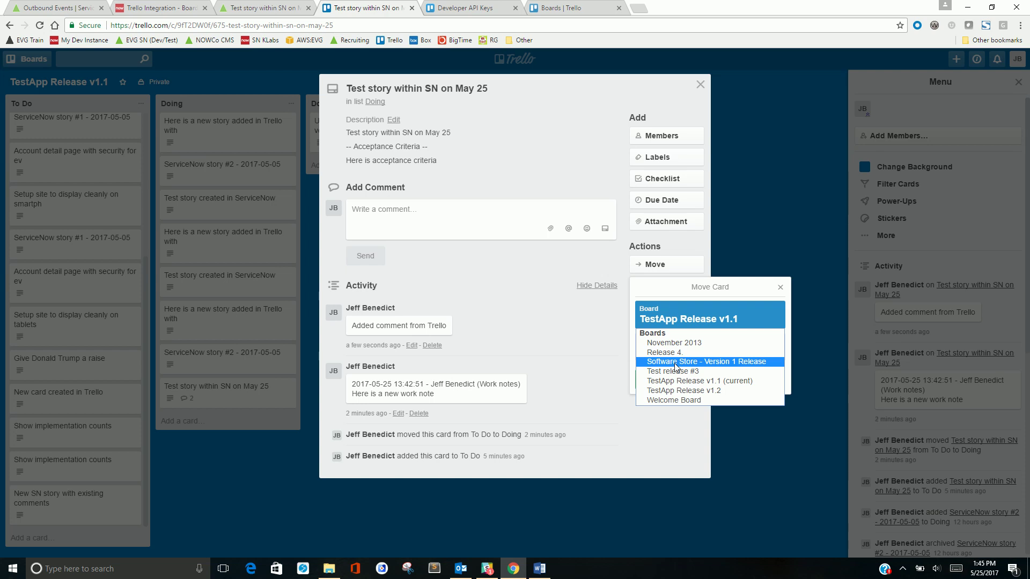
click(600, 335)
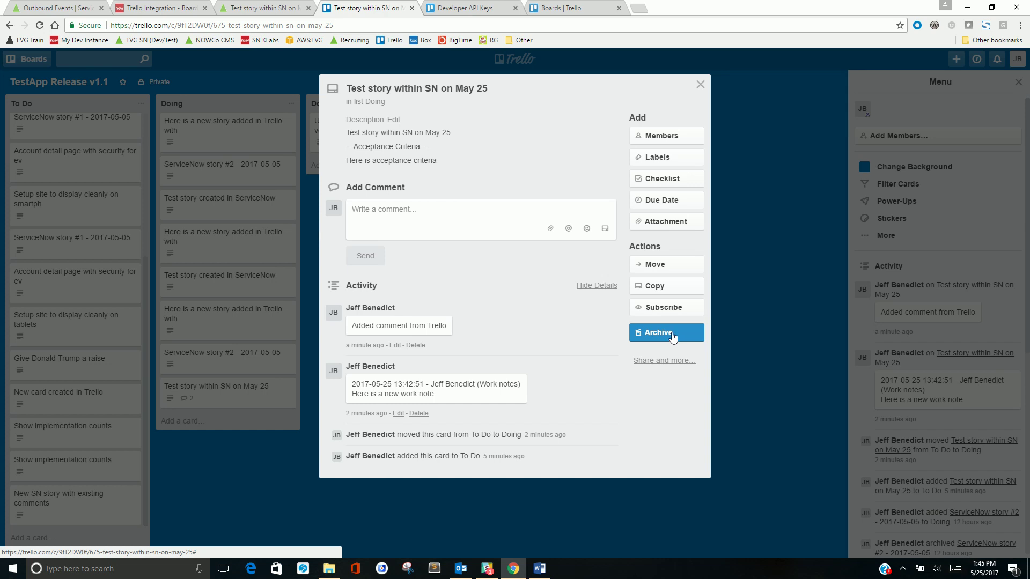
click(700, 85)
click(154, 6)
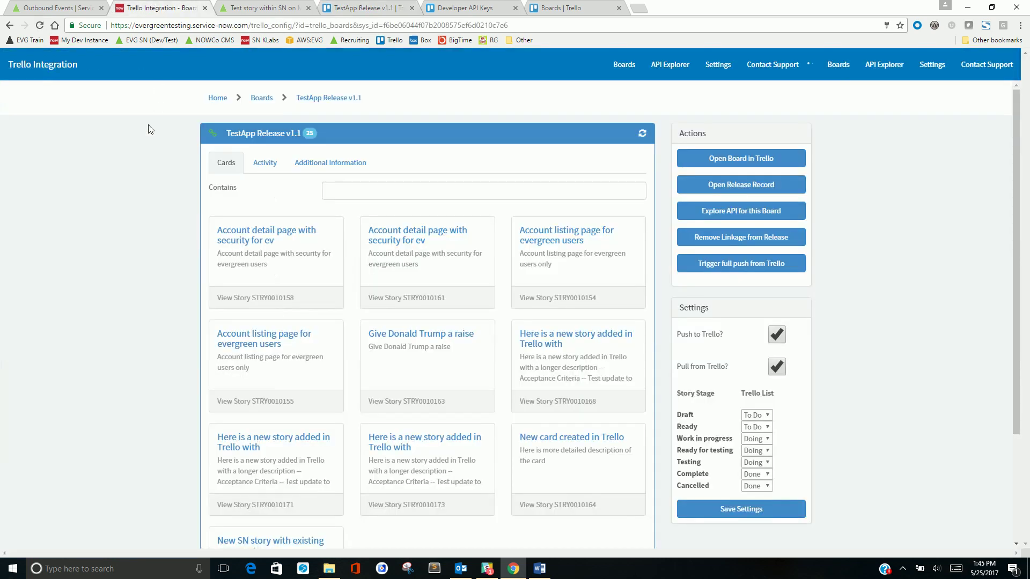
Check the story record, then go to the TestApp Release v1.1 integration's Contact Support page
click(275, 9)
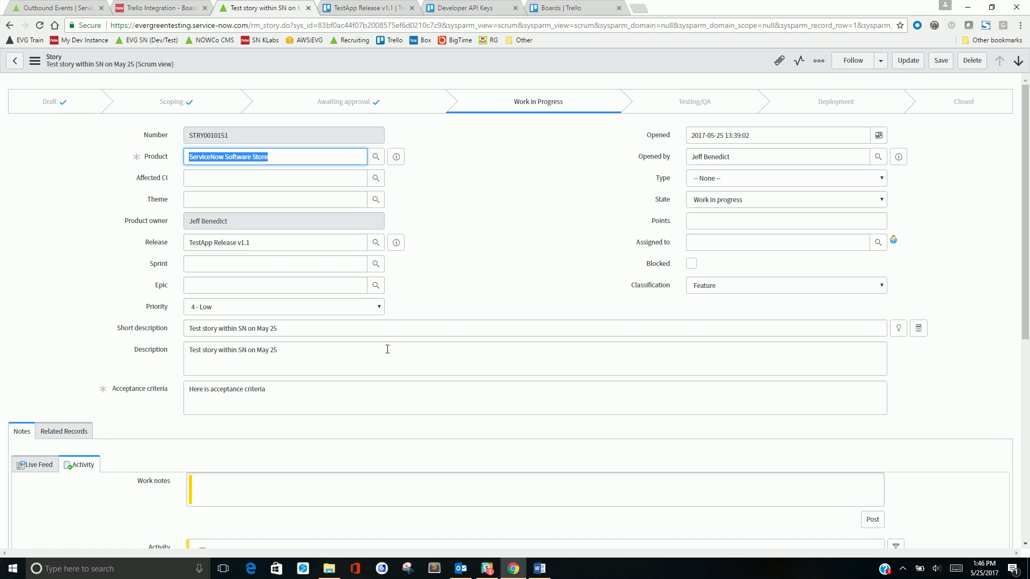
click(161, 7)
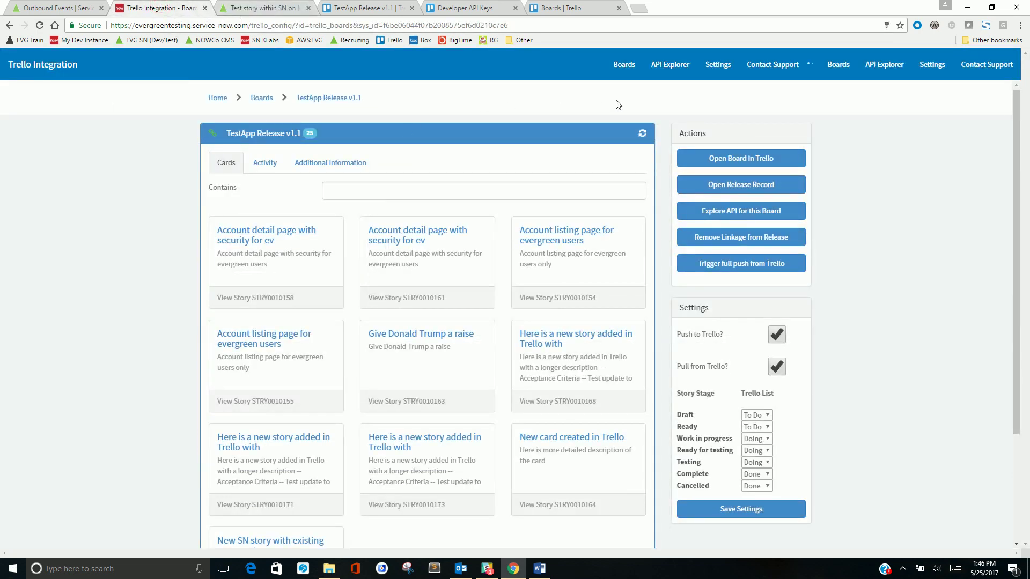
click(757, 66)
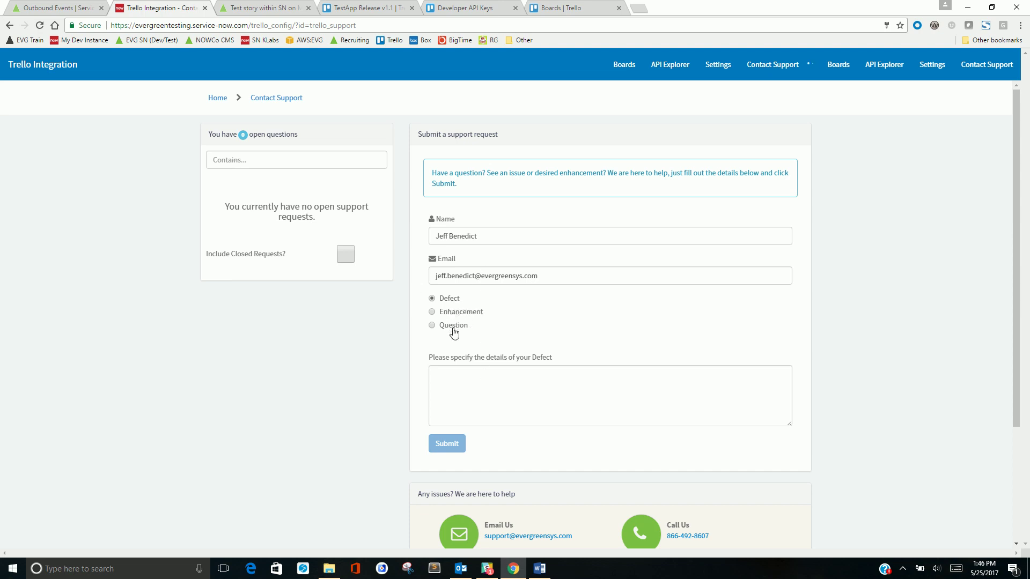
Submit 'Test question' as a Question support request and open its Under Review details
click(462, 370)
text(Test)
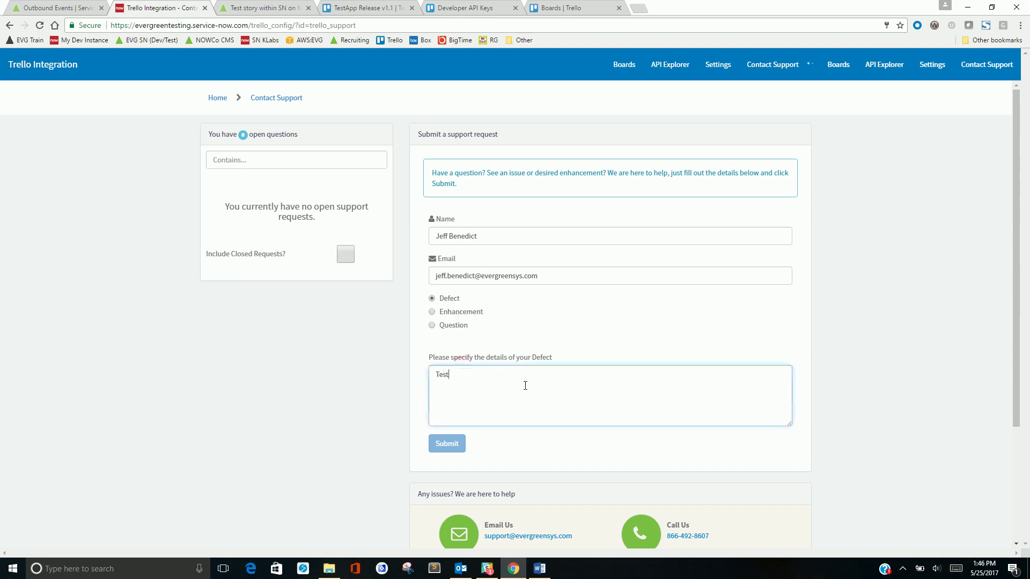
text( question)
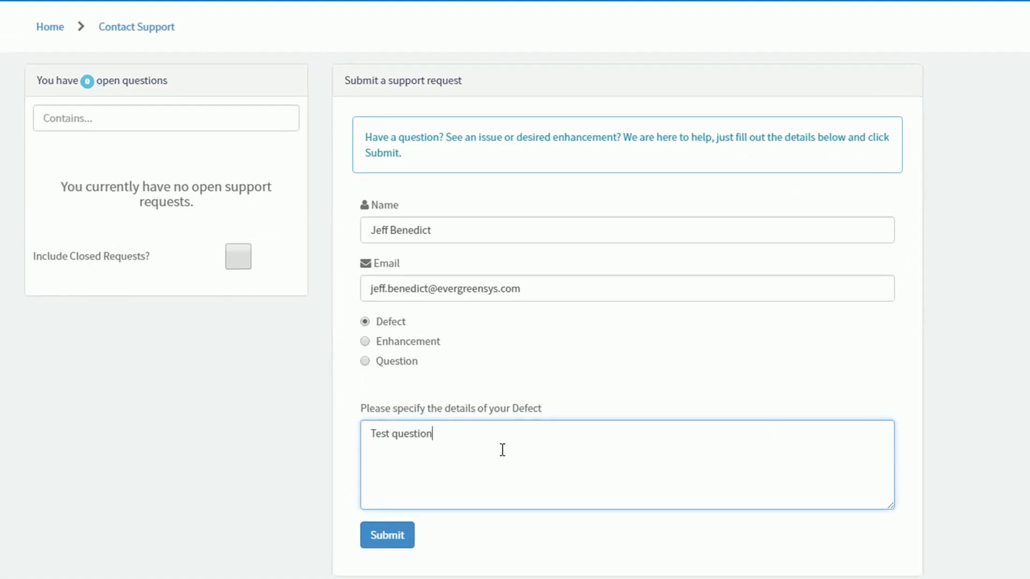
click(388, 359)
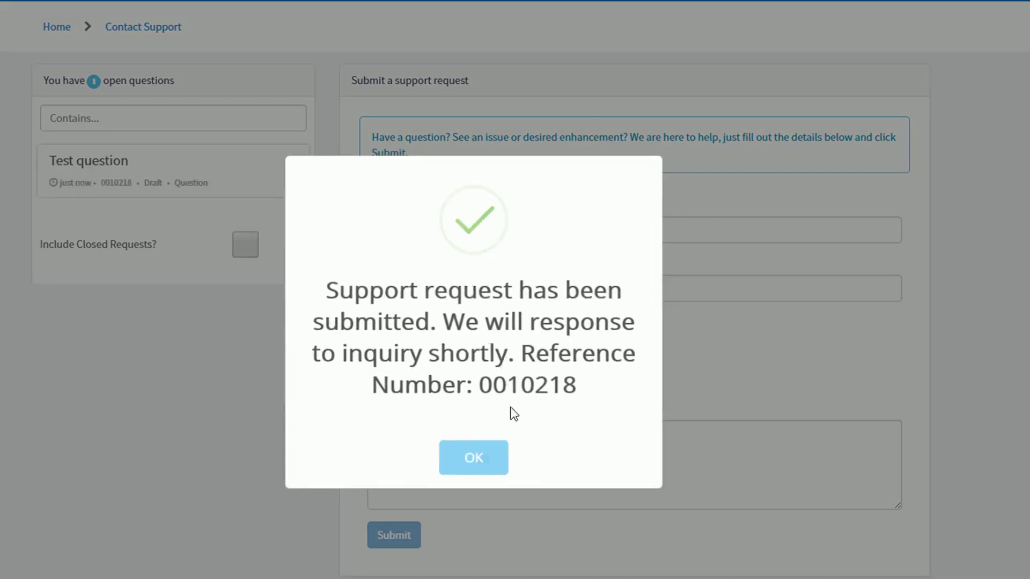
click(481, 459)
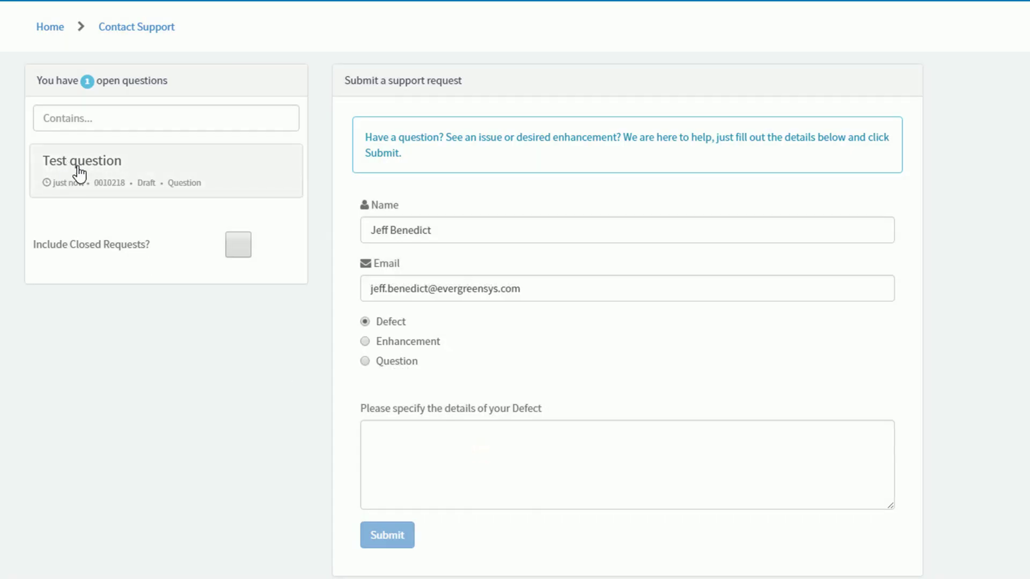
click(238, 246)
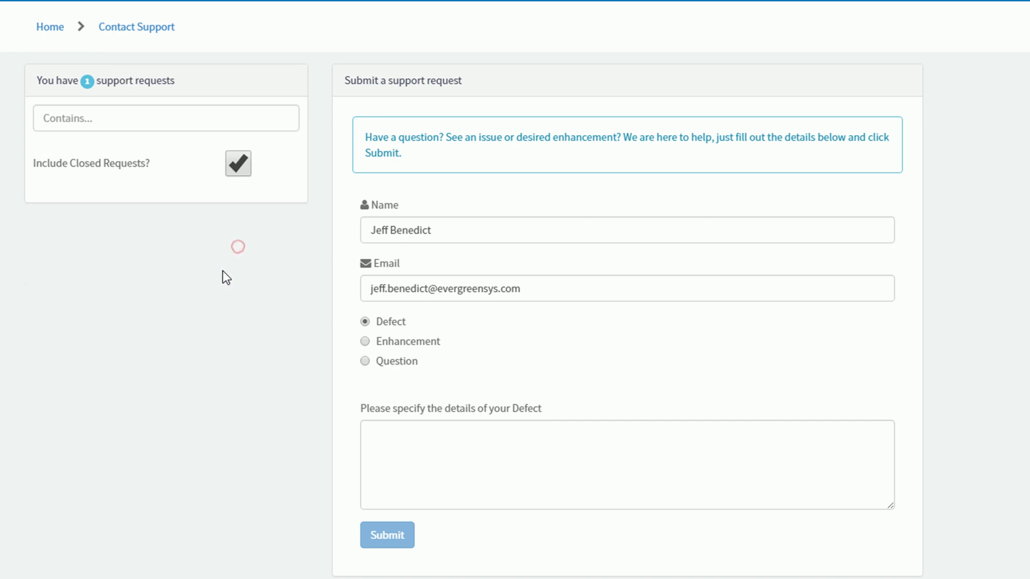
click(238, 306)
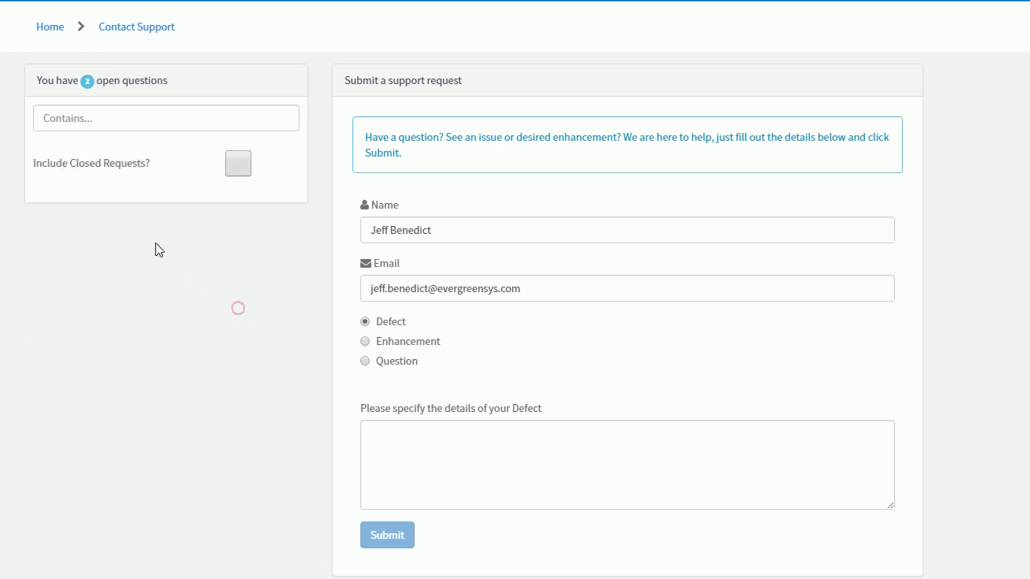
click(90, 169)
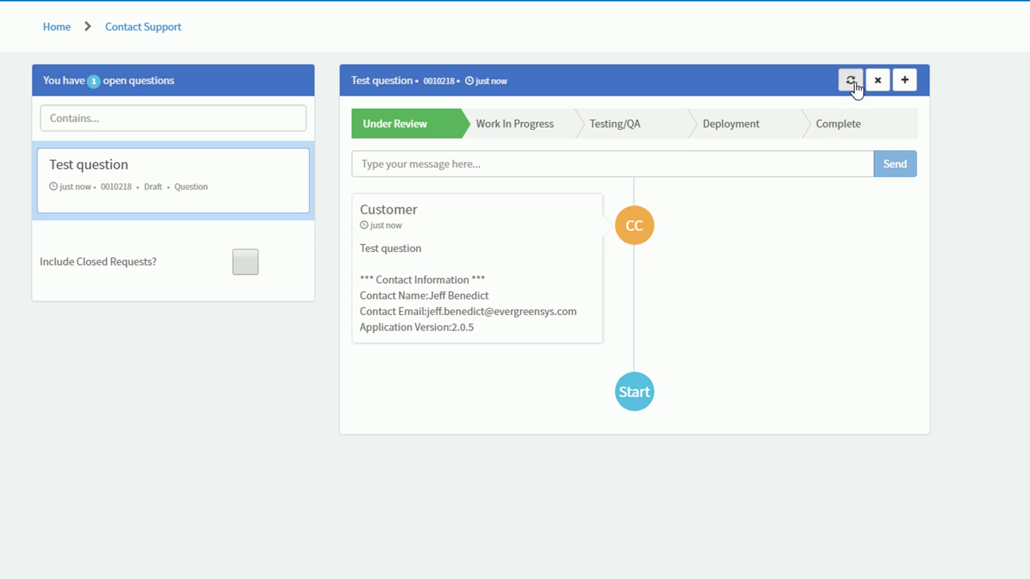
Mark the 'Test question' request complete and reload the integration's Getting Started home page
click(877, 81)
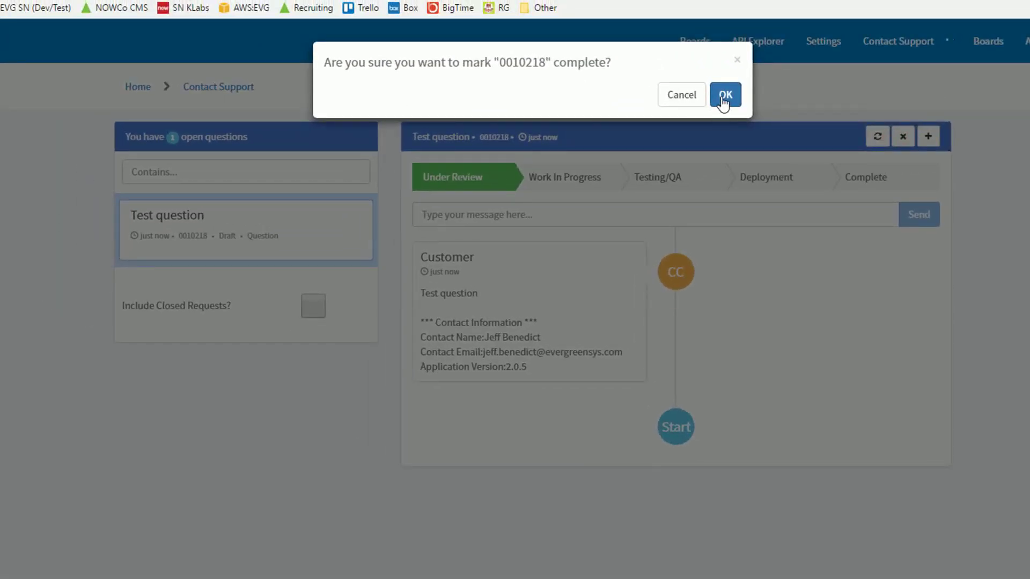
click(724, 97)
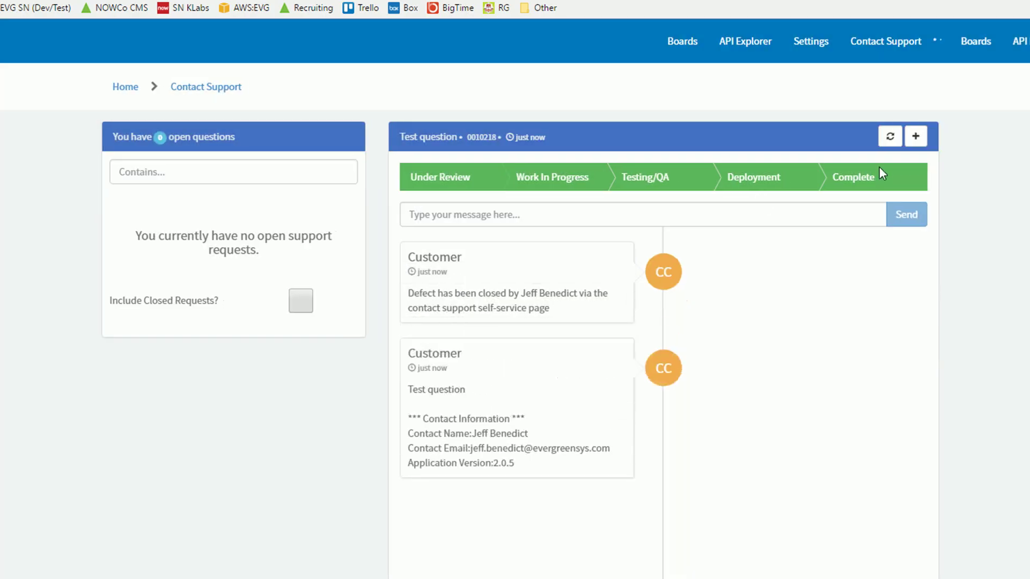
click(128, 88)
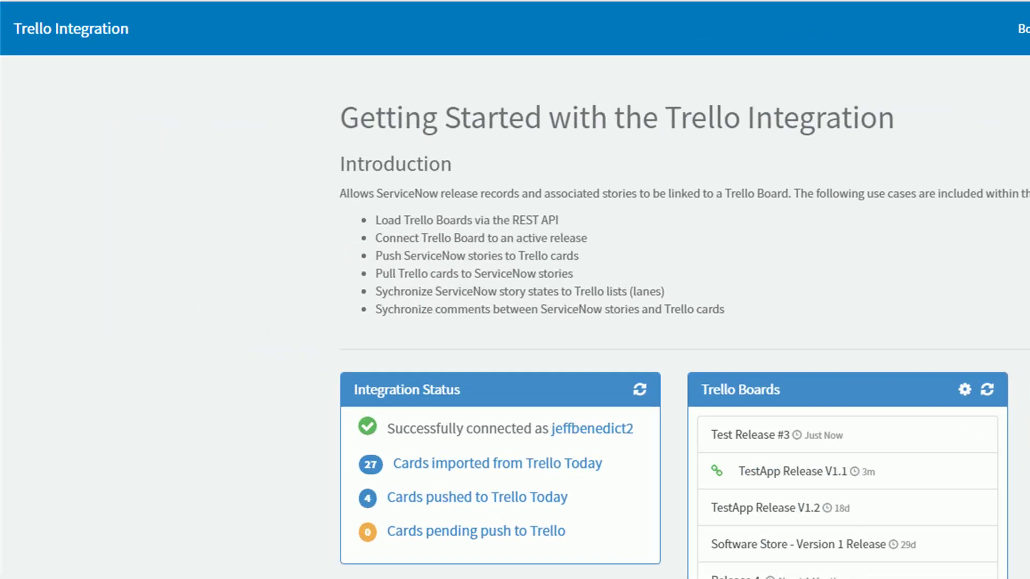
key(F5)
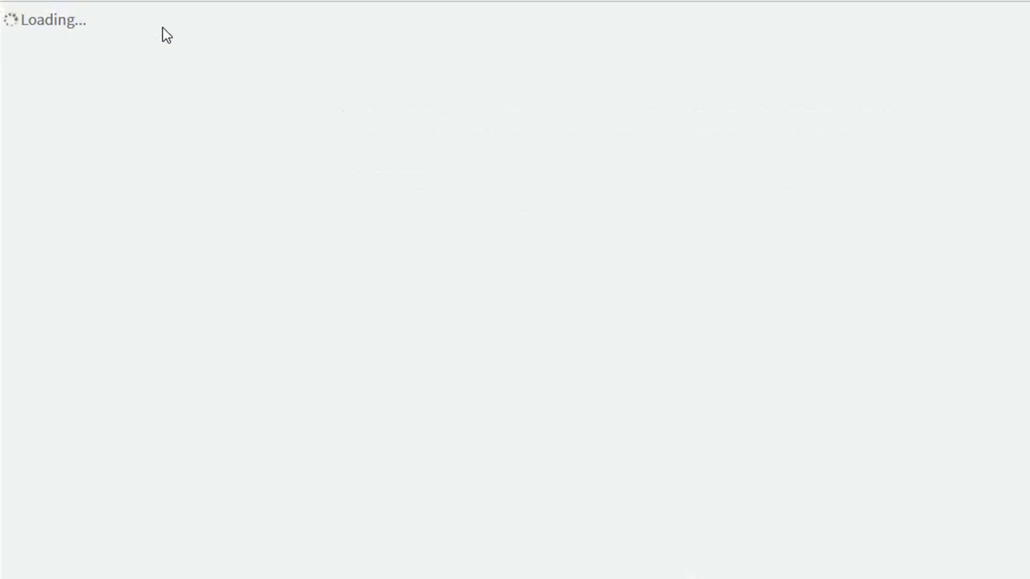